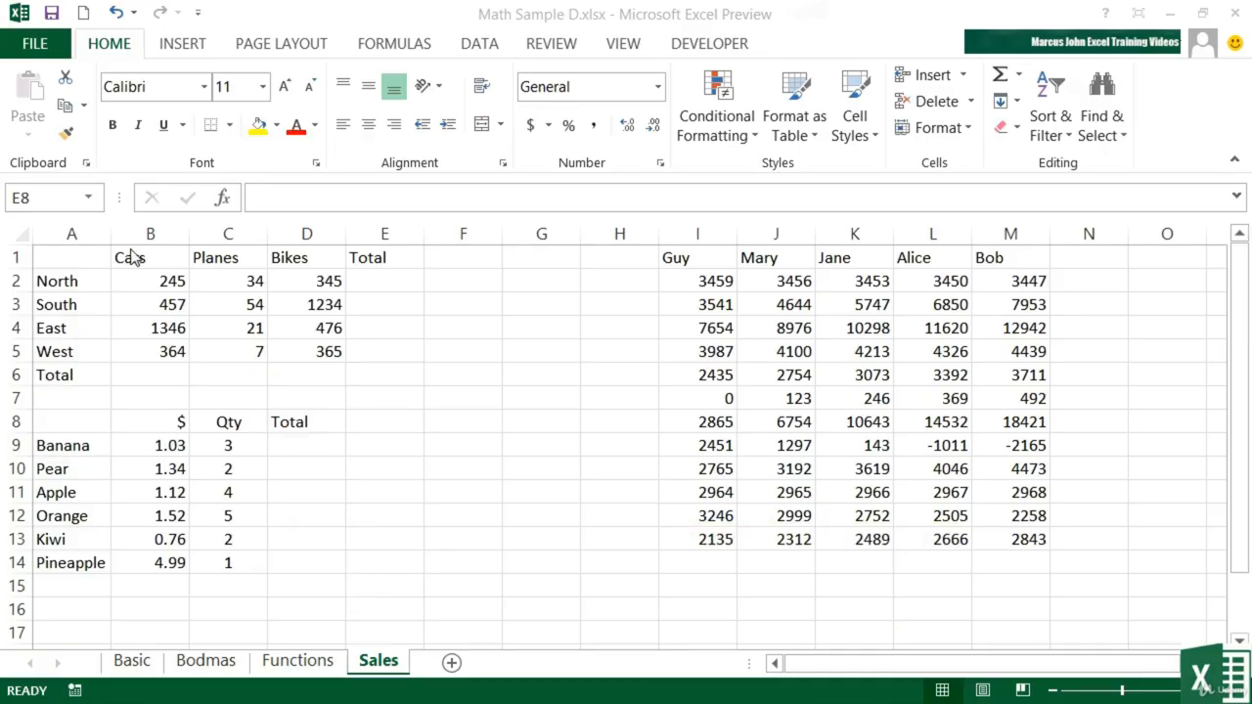
# Step: Total the Cars column in cell B6 with a SUM formula over B2:B5
pyautogui.click(162, 378)
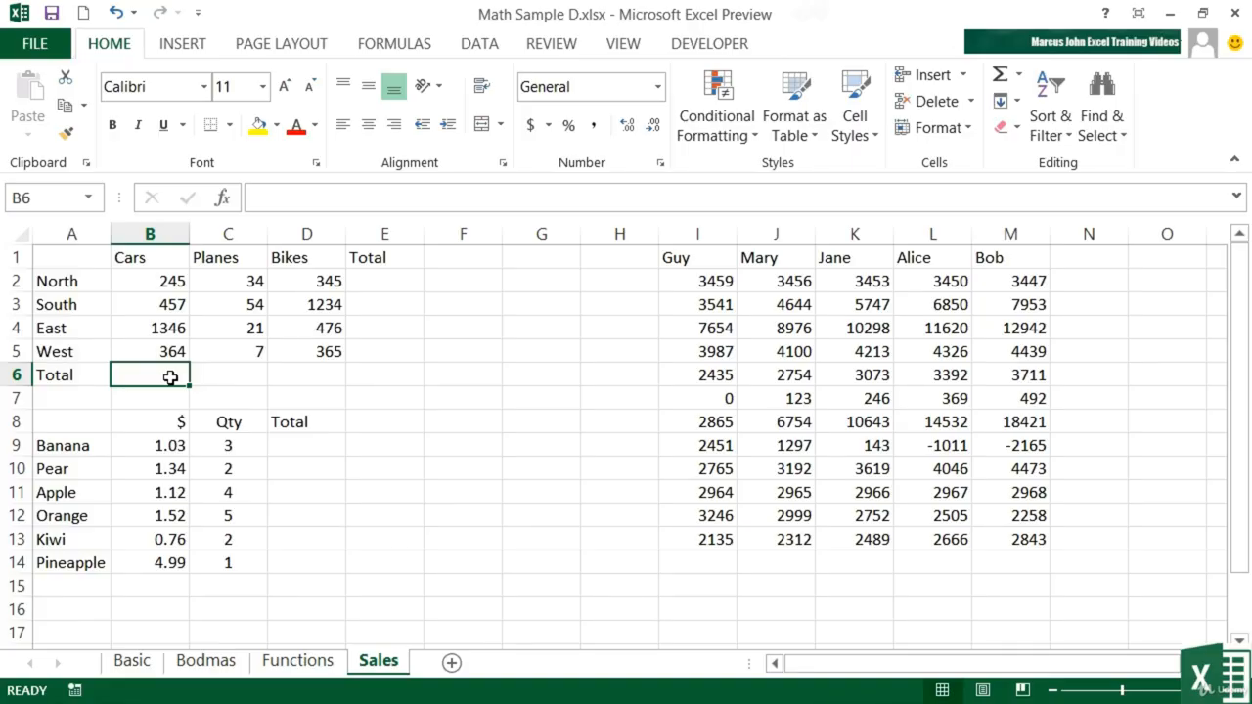
pyautogui.write('=')
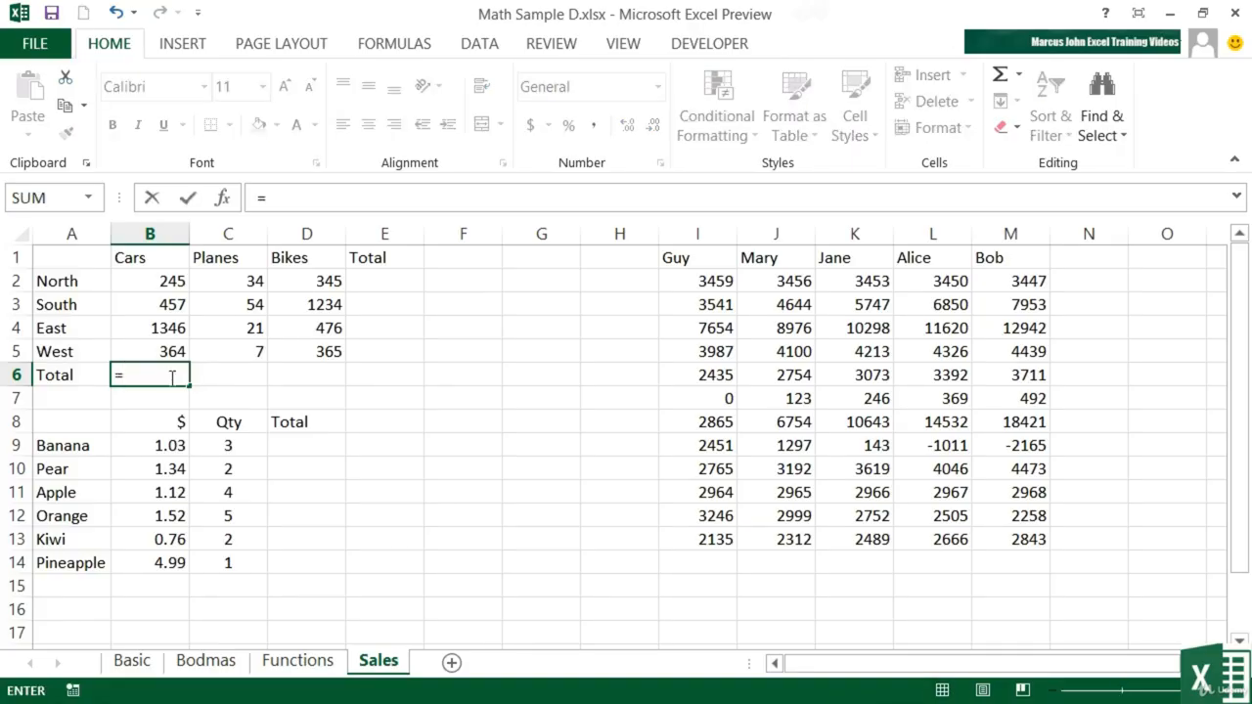
pyautogui.write('sum(')
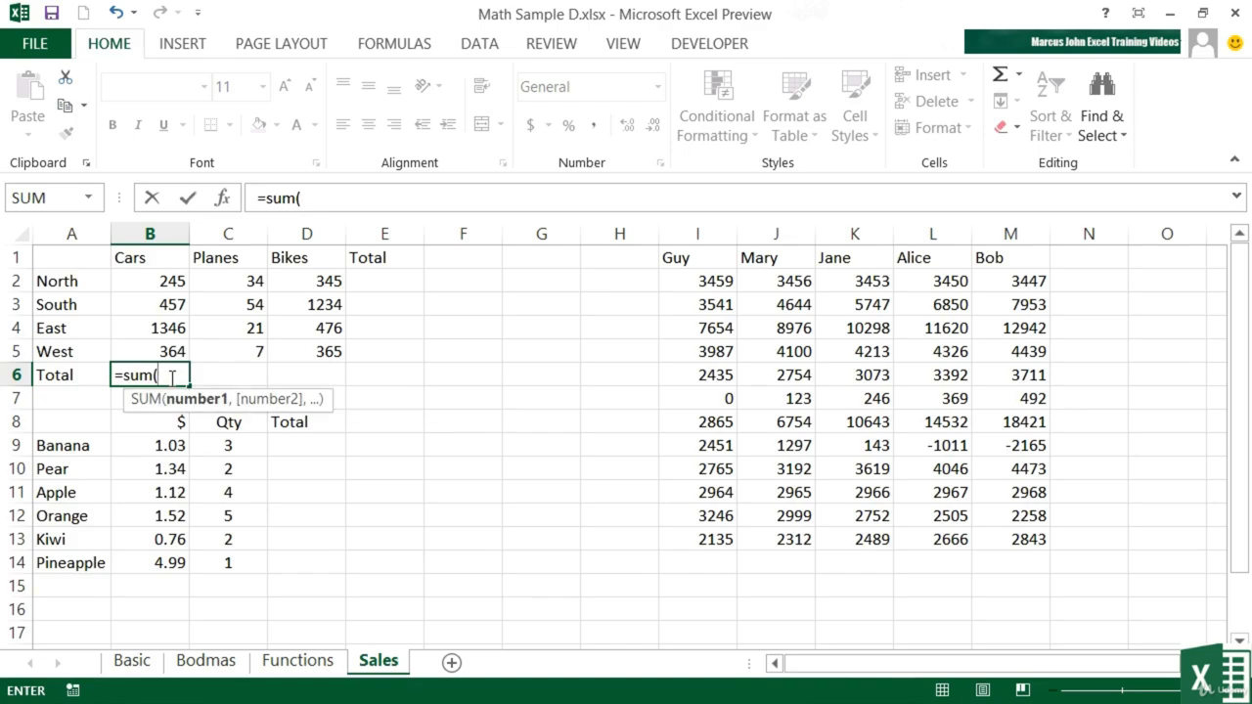
pyautogui.moveTo(170, 278); pyautogui.dragTo(167, 348)
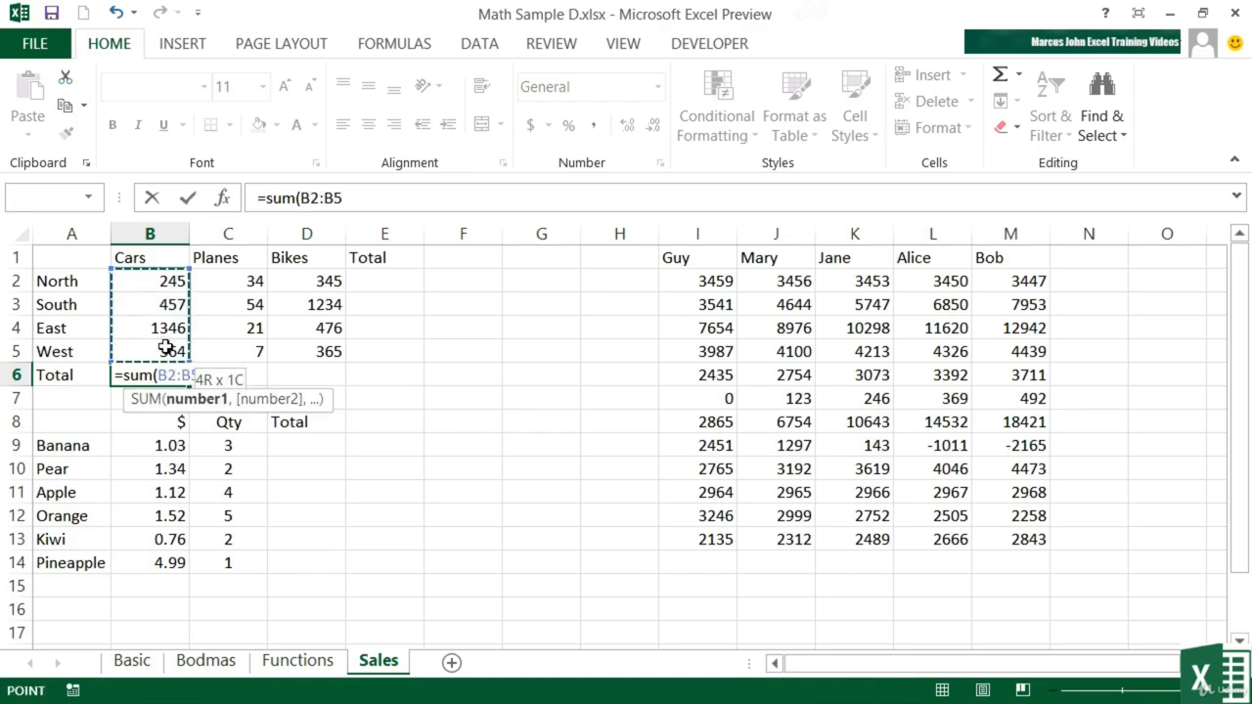
pyautogui.press('Return')
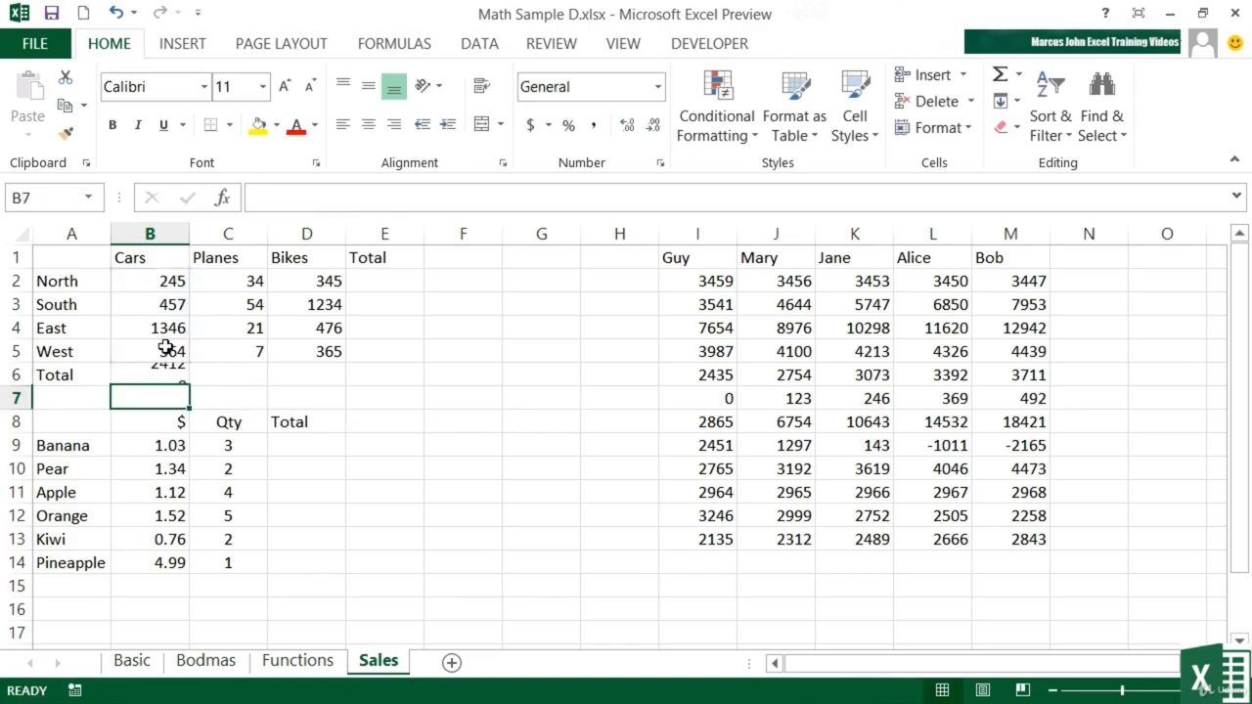
pyautogui.press('Up')
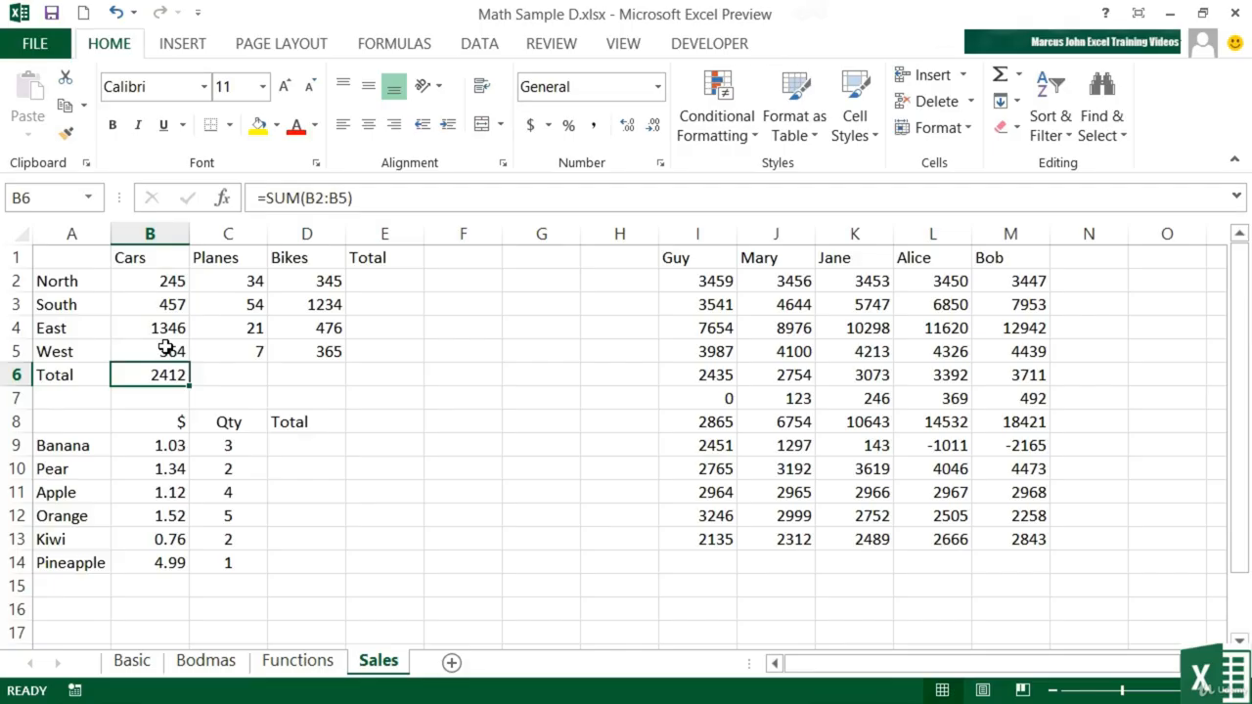
# Step: Copy the Cars total formula from B6 into C6 to total the Planes column
pyautogui.click(235, 374)
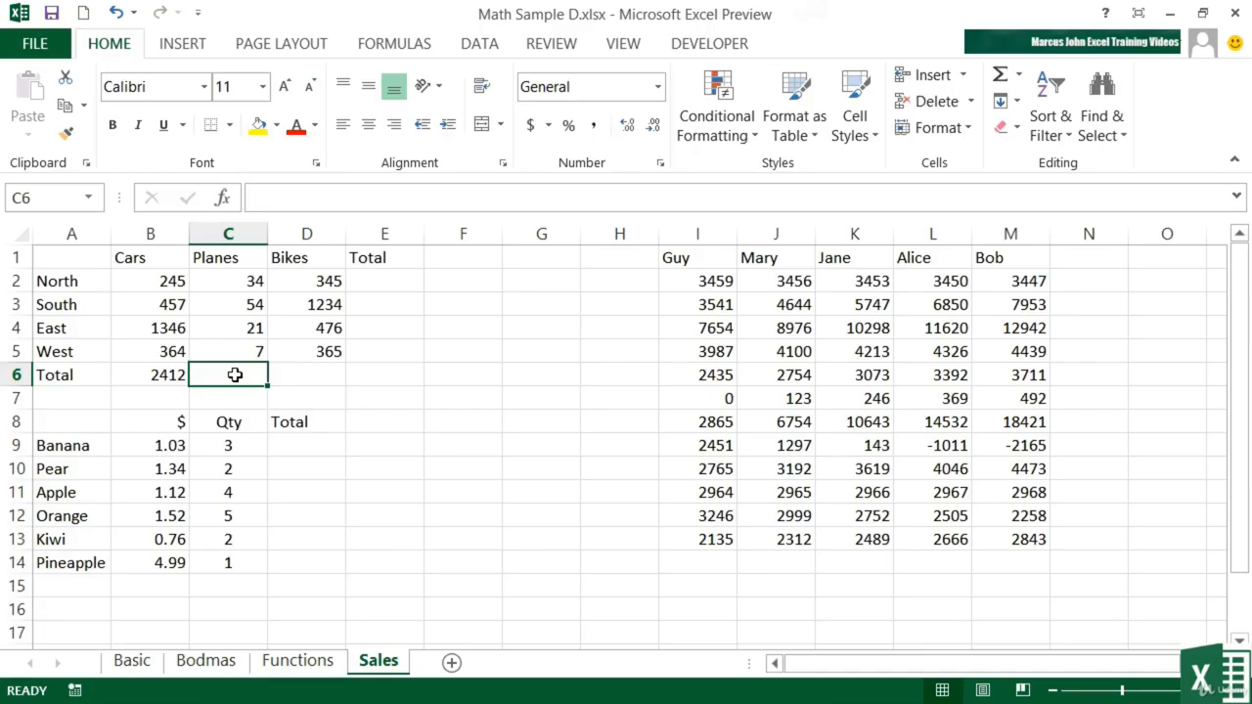
pyautogui.press('Left')
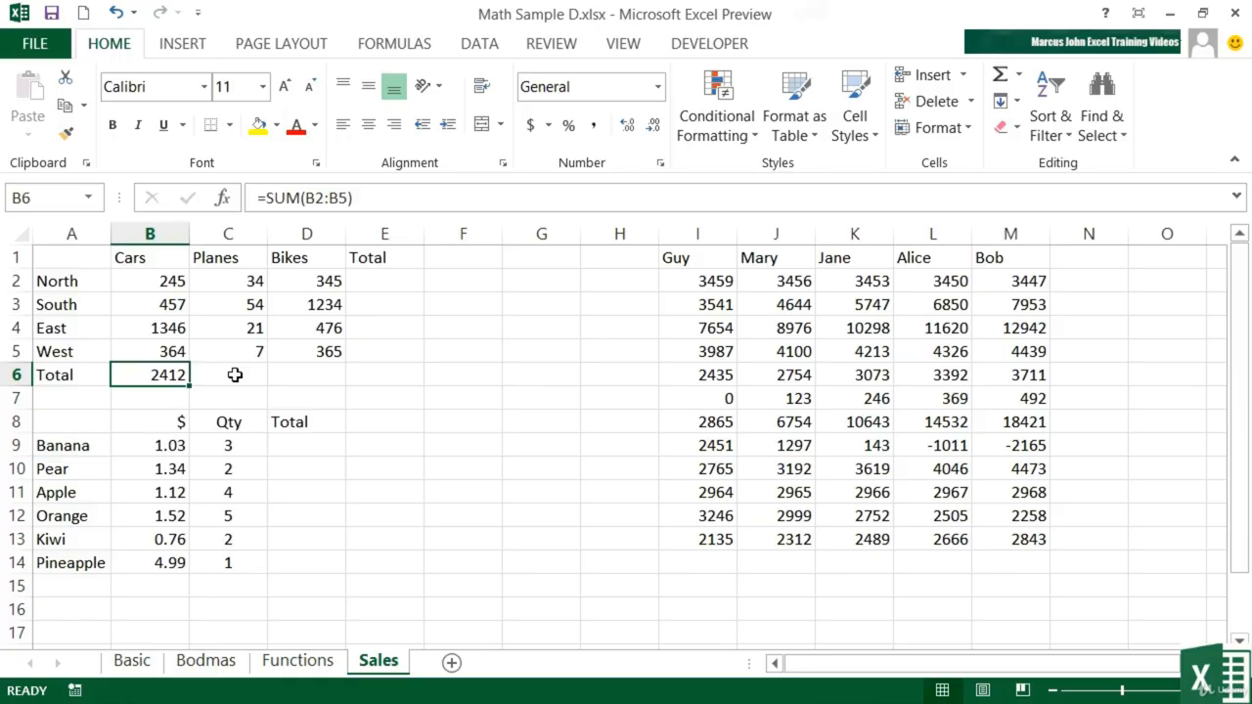
pyautogui.doubleClick(173, 381)
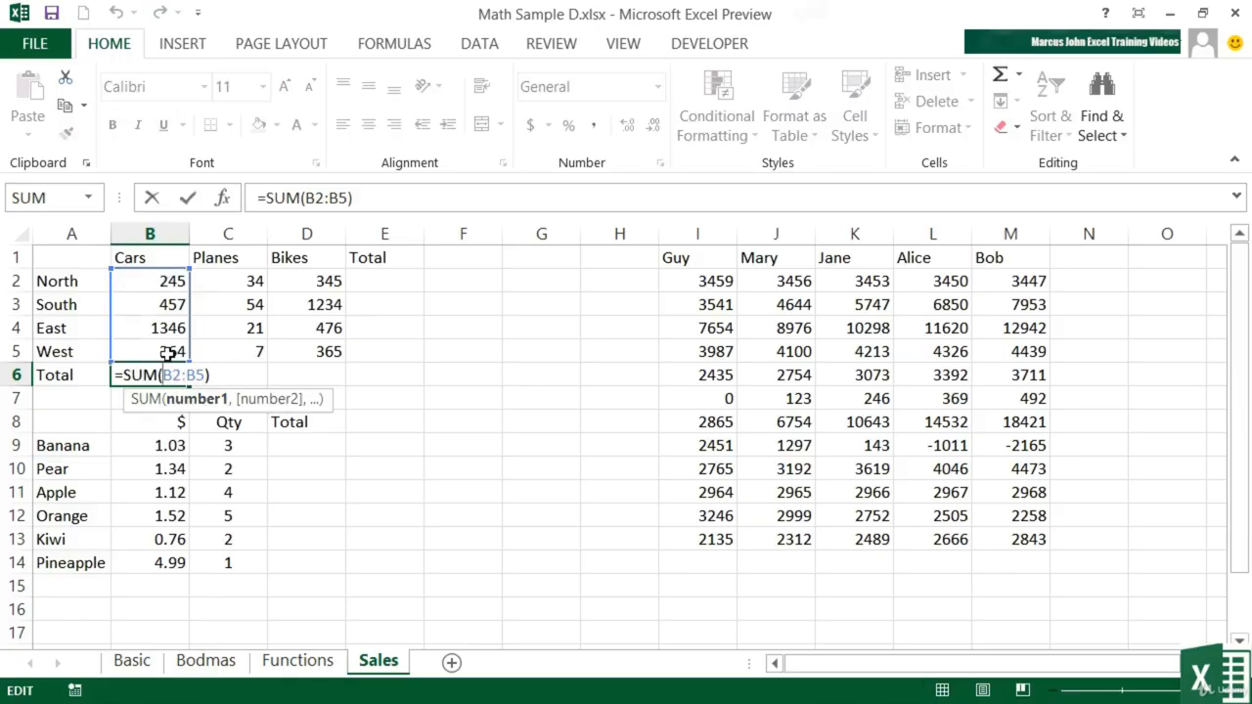
pyautogui.press('Escape')
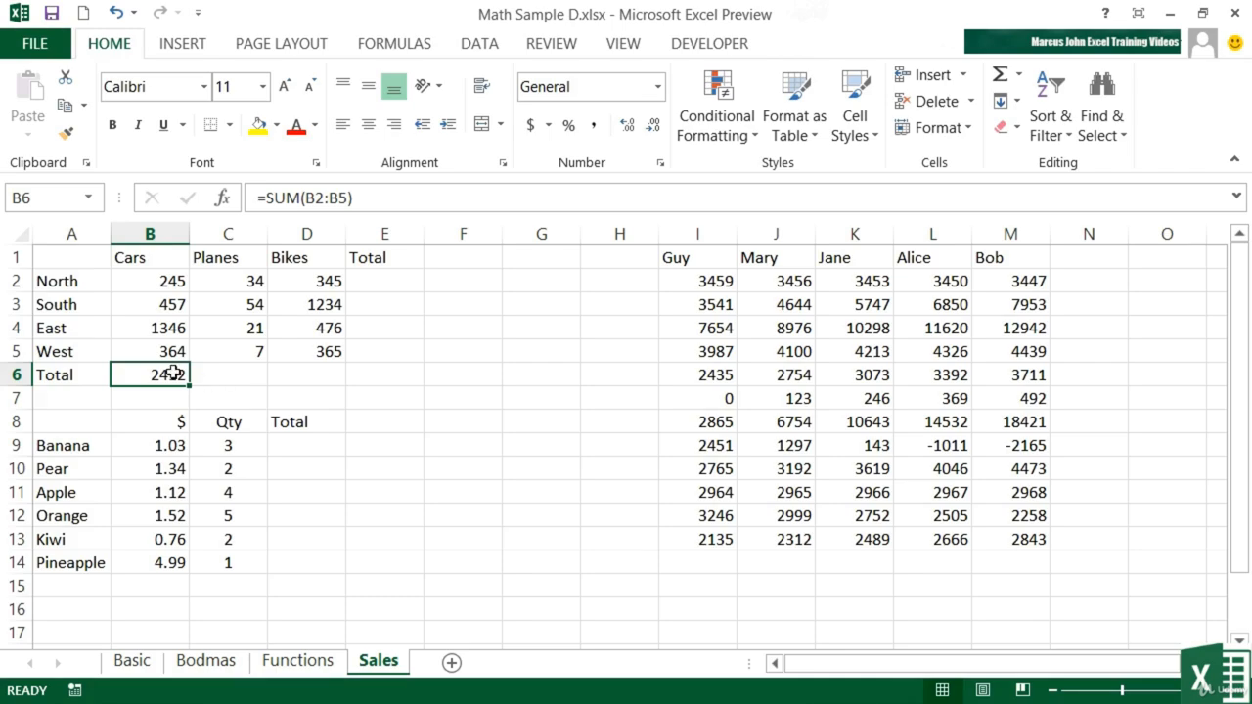
pyautogui.hotkey('ctrl', 'c')
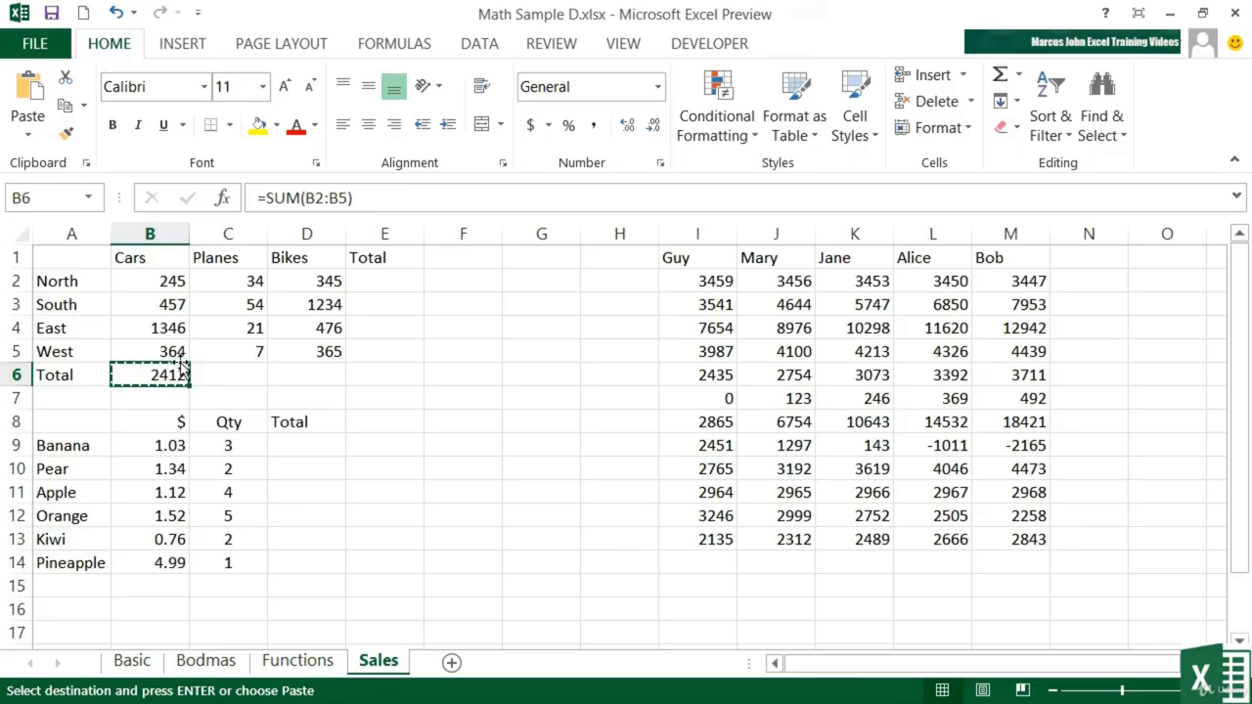
pyautogui.click(231, 376)
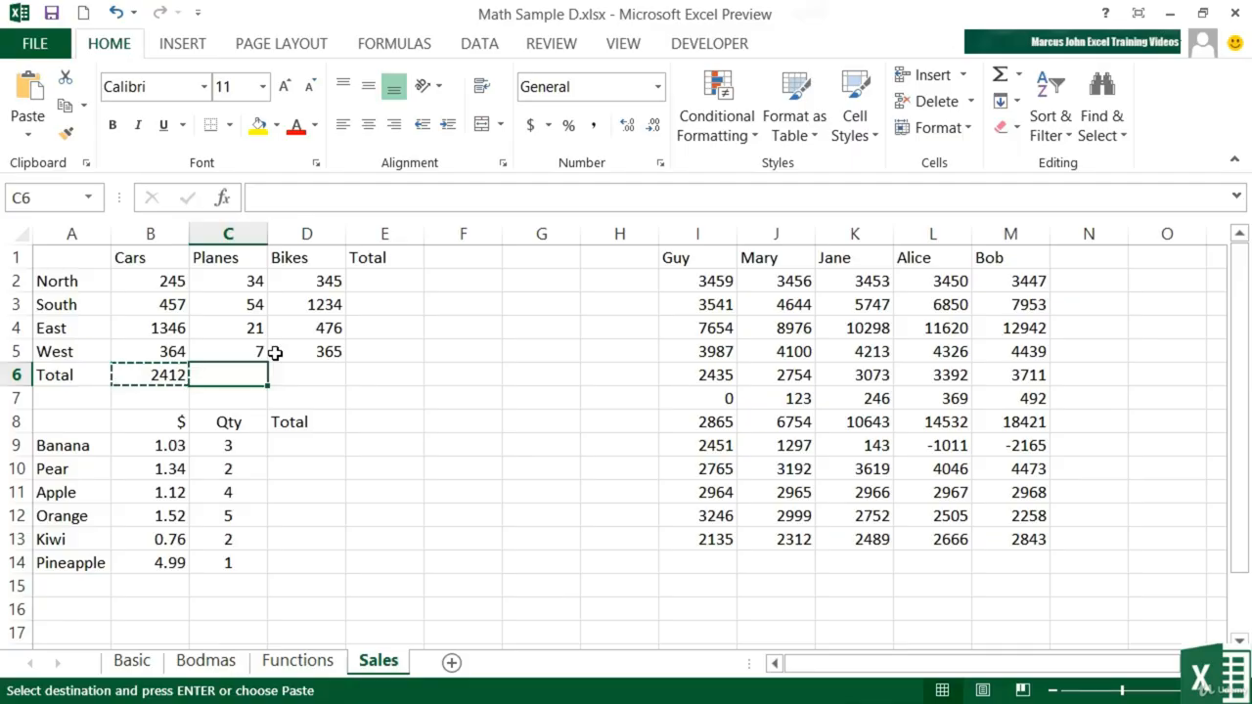
pyautogui.press('Return')
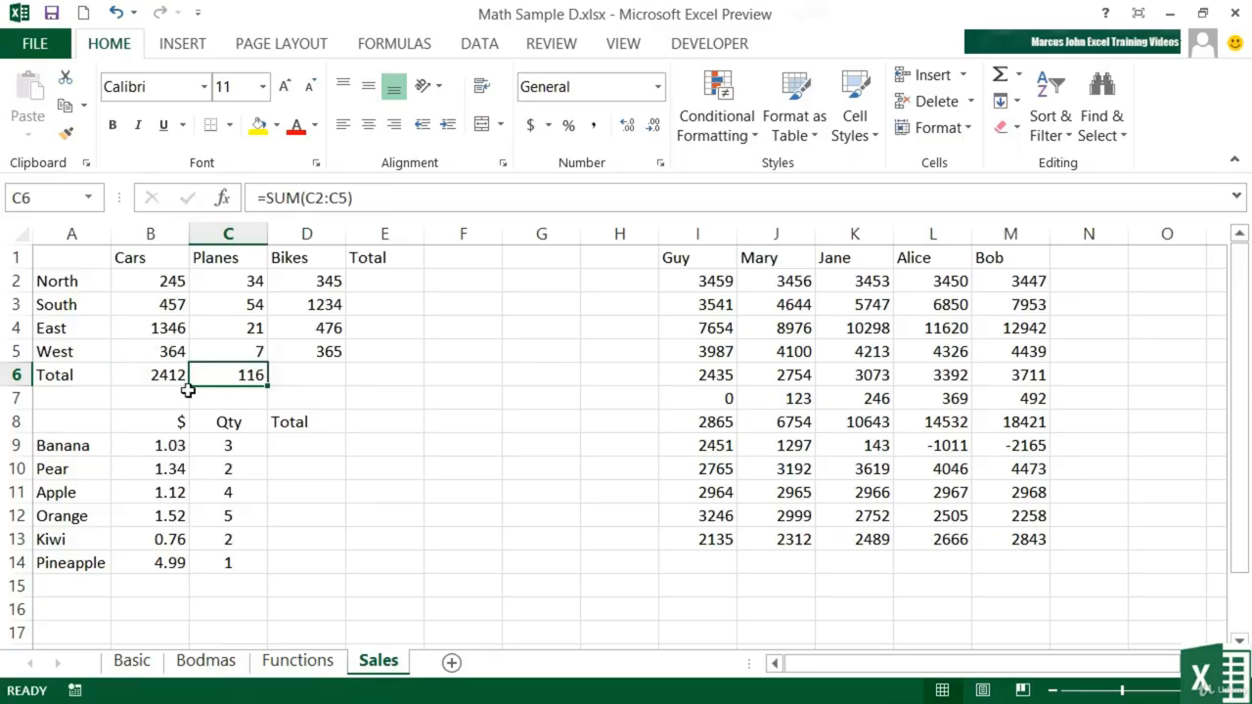
# Step: Compare the cell ranges referenced by the total formulas in B6 and C6
pyautogui.doubleClick(242, 375)
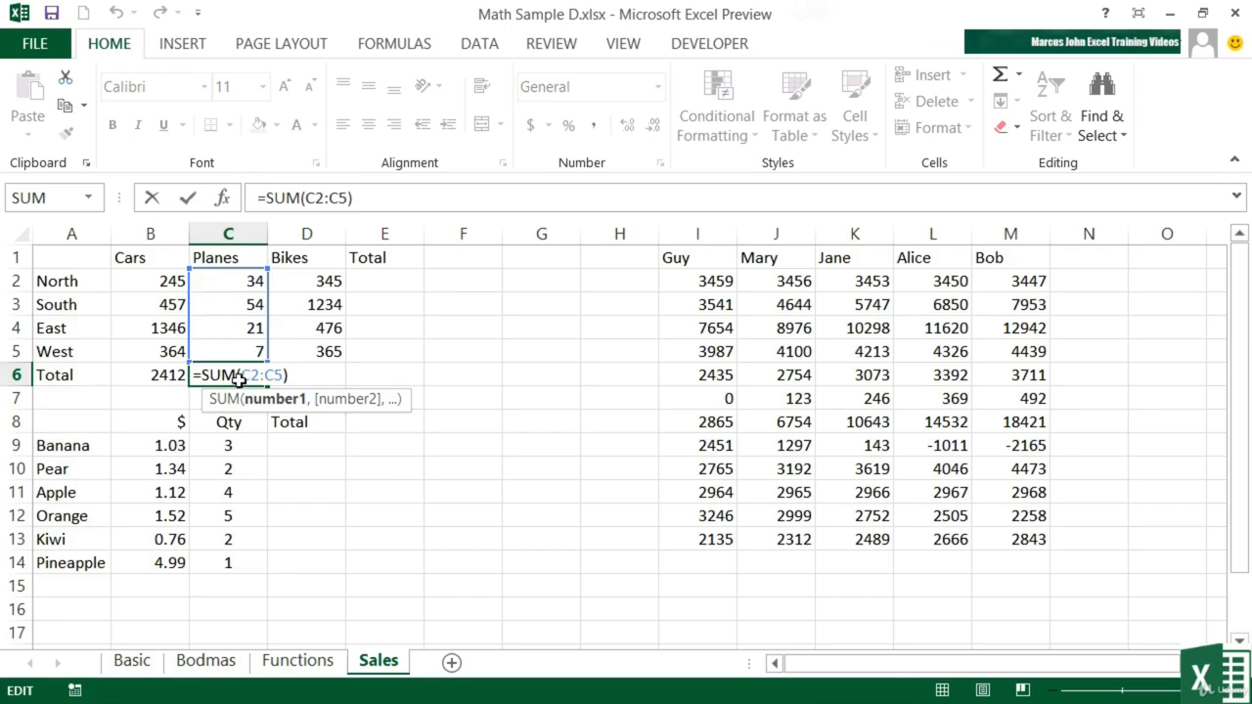
pyautogui.press('Return')
pyautogui.click(162, 379)
pyautogui.doubleClick(163, 379)
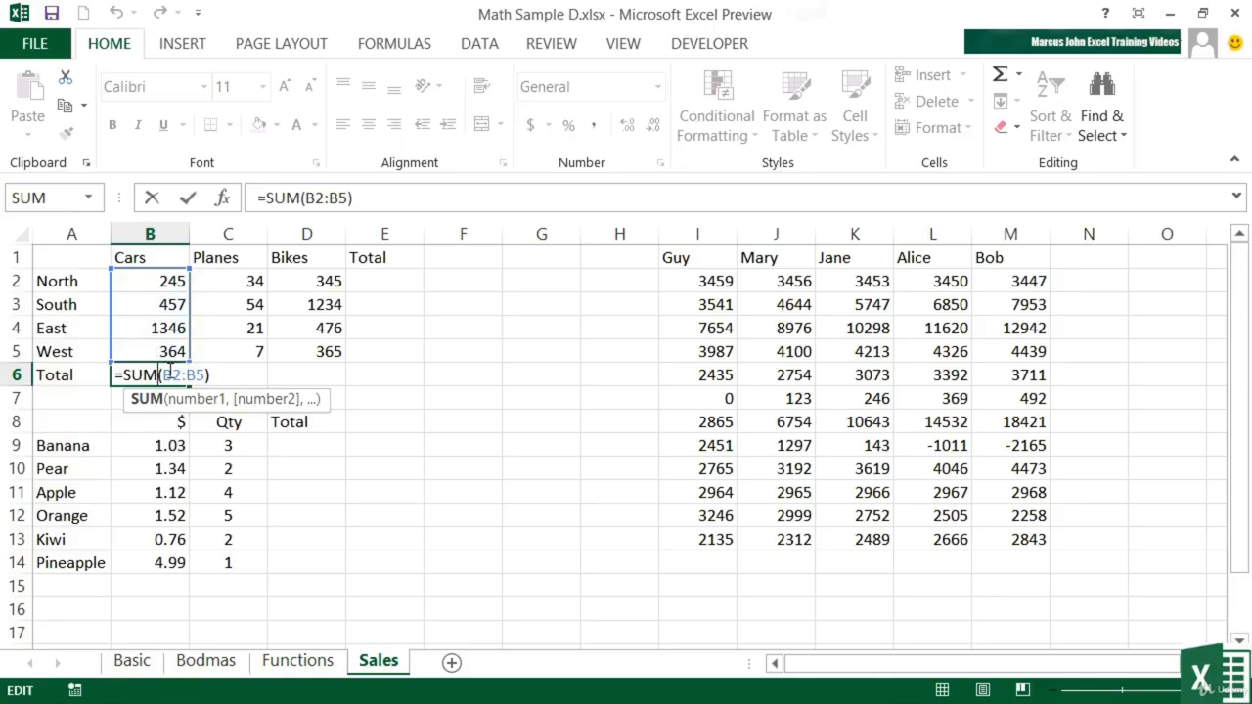
pyautogui.press('Escape')
pyautogui.click(250, 376)
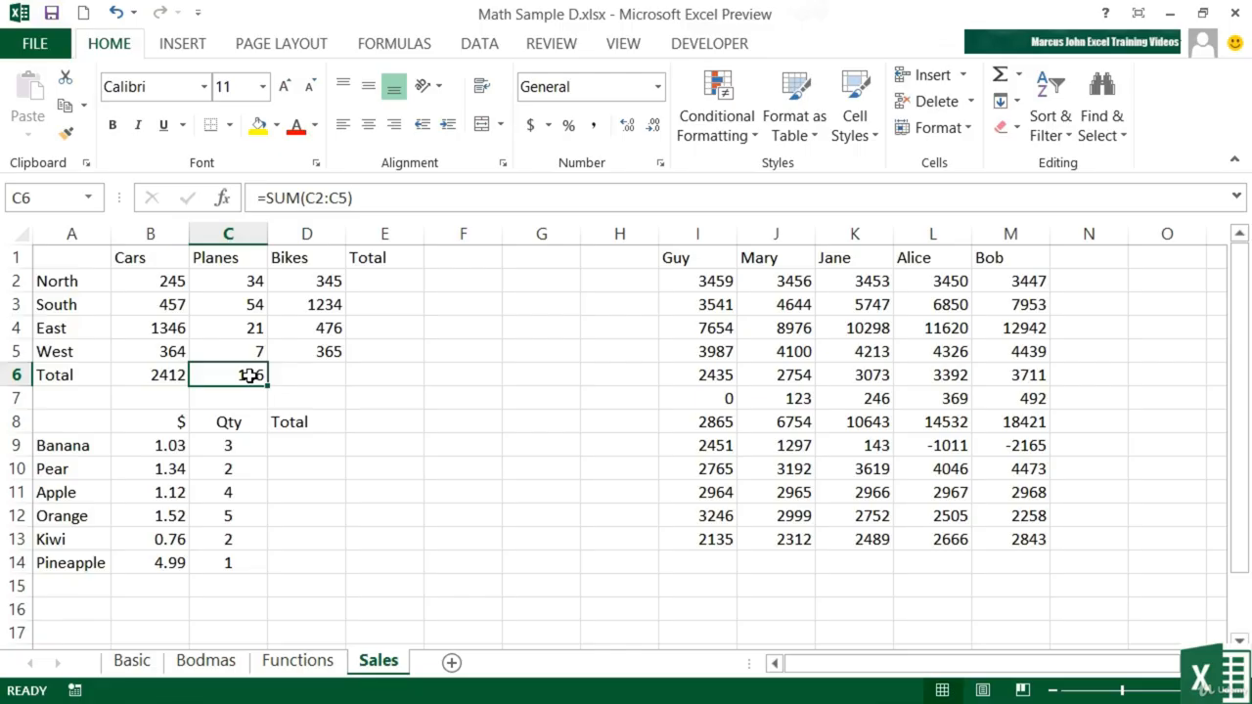
pyautogui.doubleClick(251, 376)
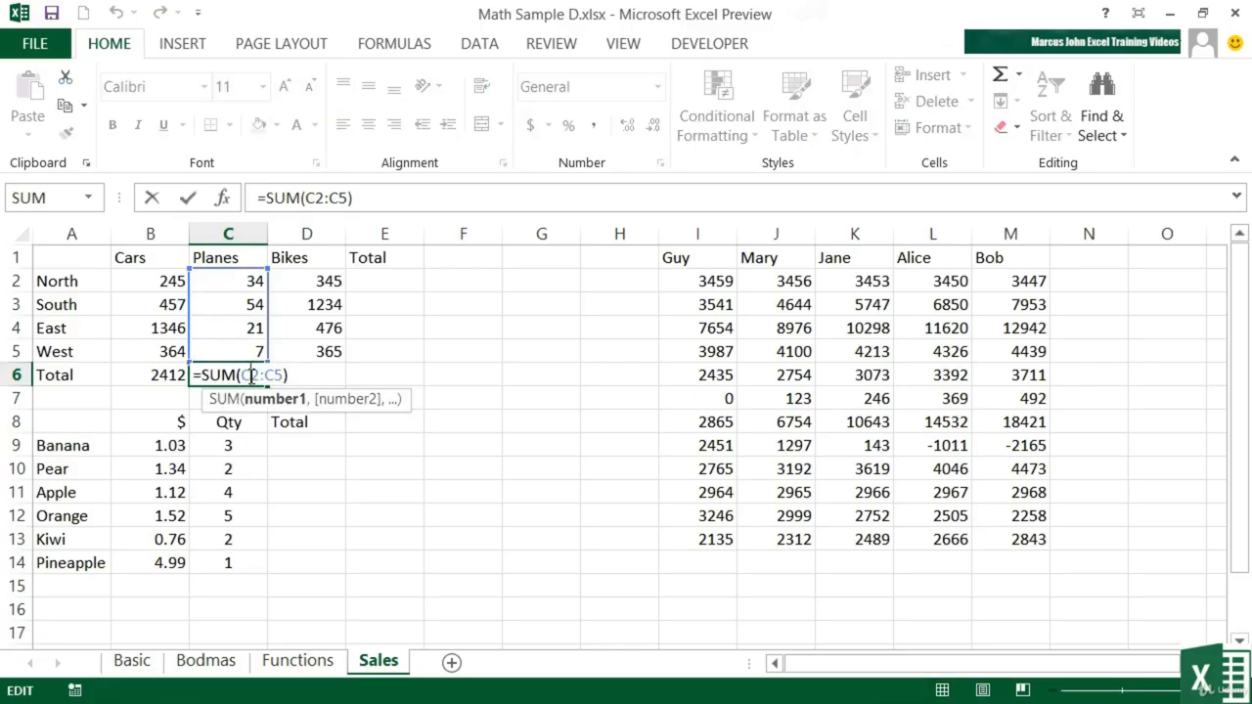
pyautogui.press('Escape')
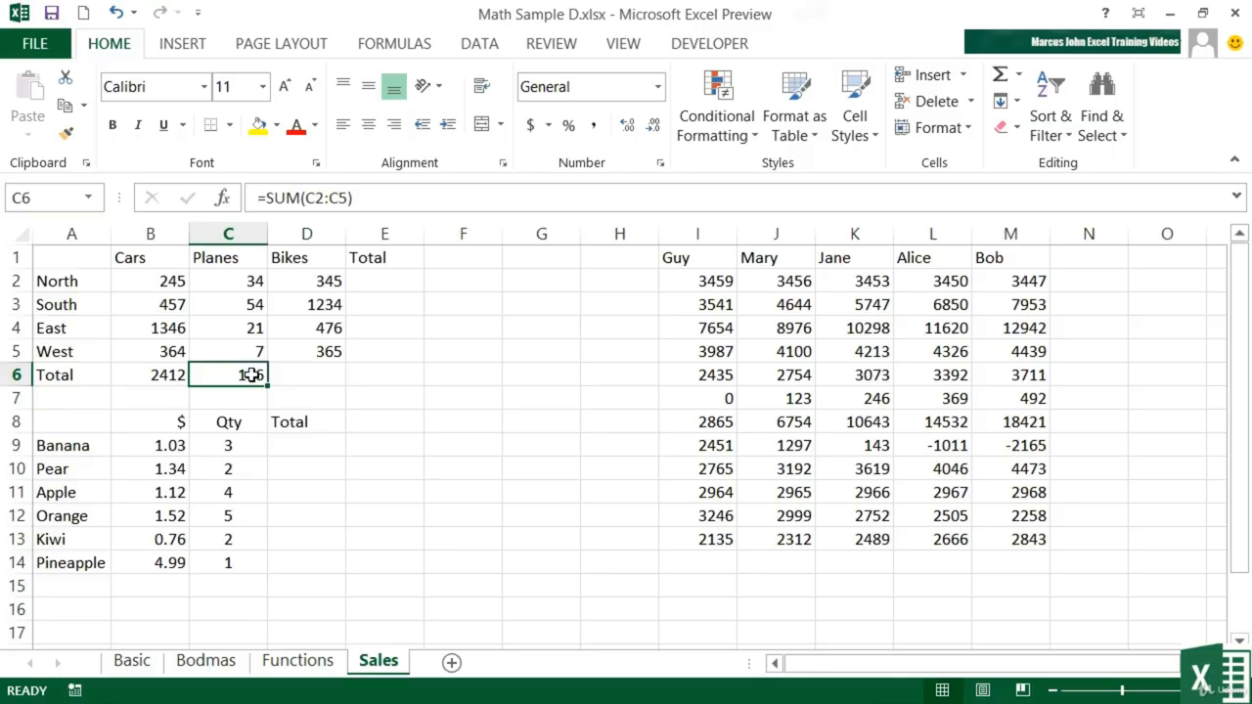
# Step: Copy the Planes total formula from C6 into D6 for the Bikes column and check the range it references
pyautogui.hotkey('ctrl', 'c')
pyautogui.click(299, 380)
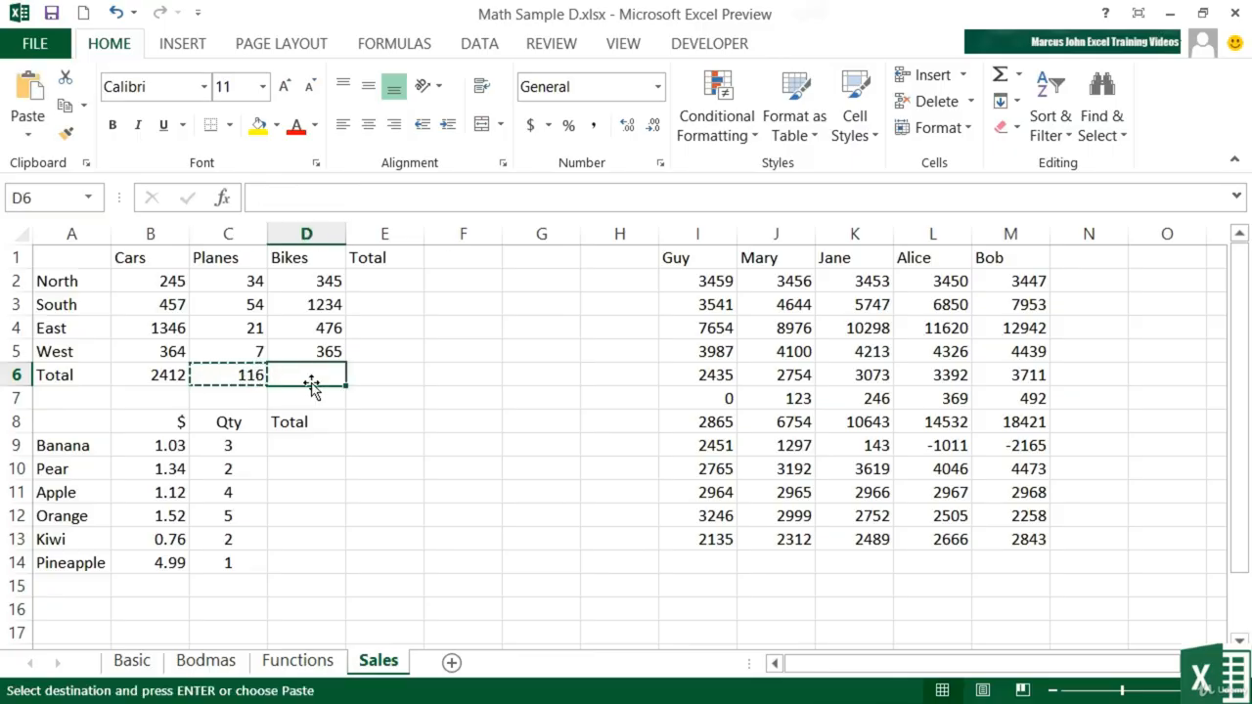
pyautogui.hotkey('ctrl', 'v')
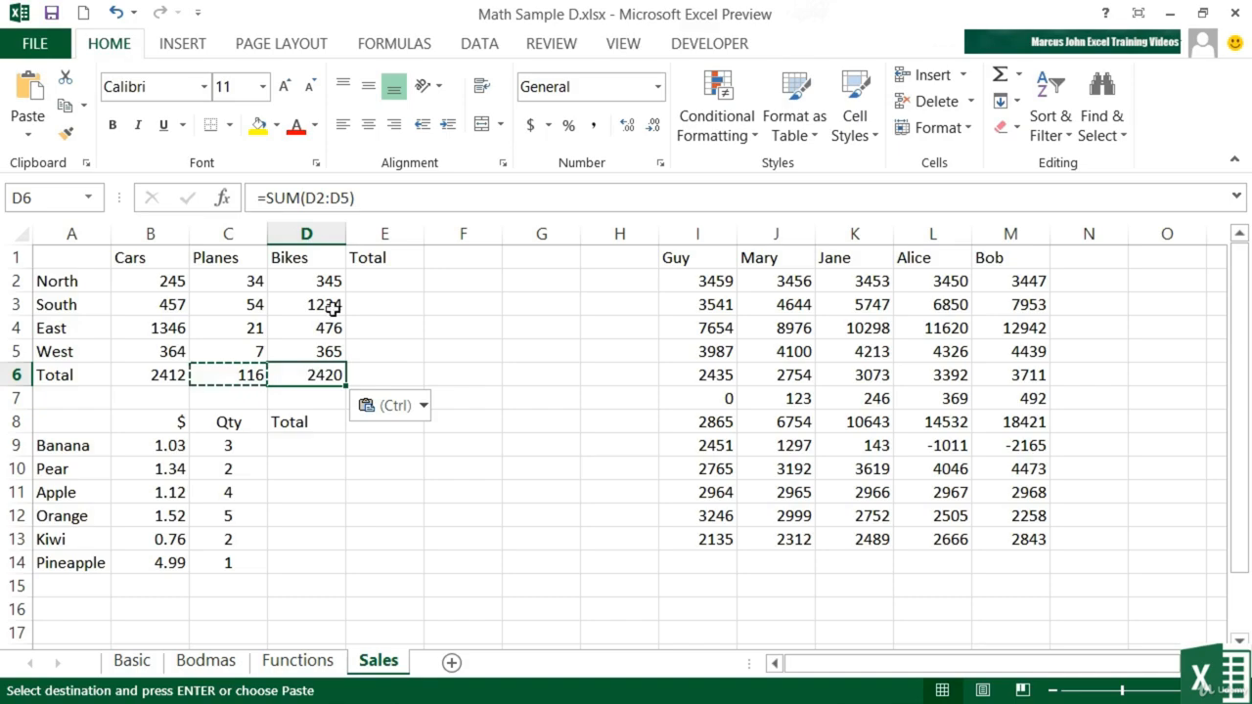
pyautogui.doubleClick(331, 375)
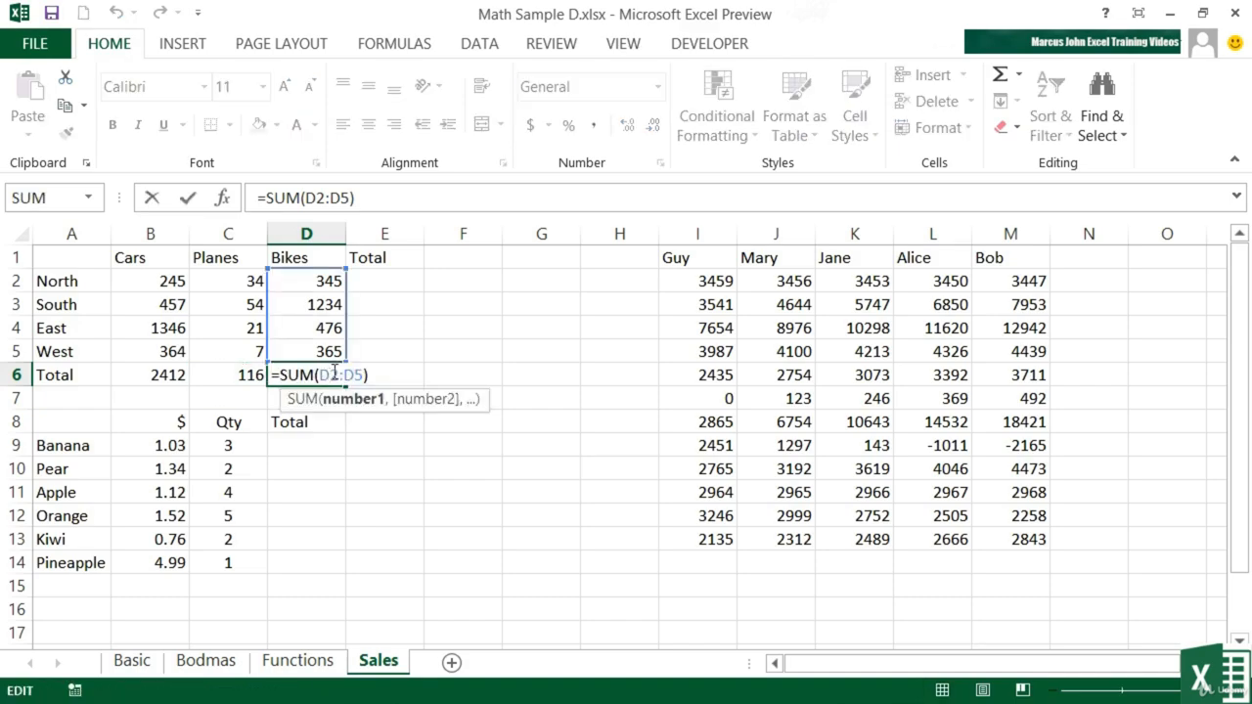
pyautogui.press('Escape')
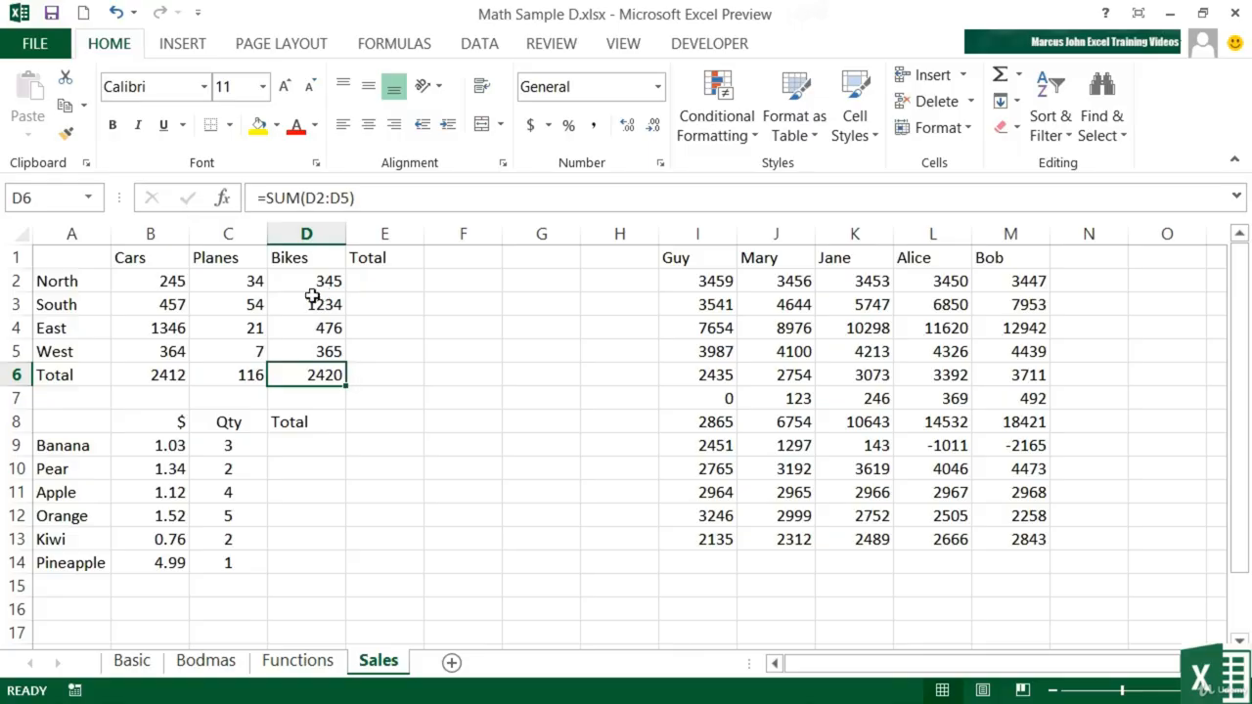
# Step: Total the North row in cell E2 with a SUM formula over B2:D2
pyautogui.click(391, 280)
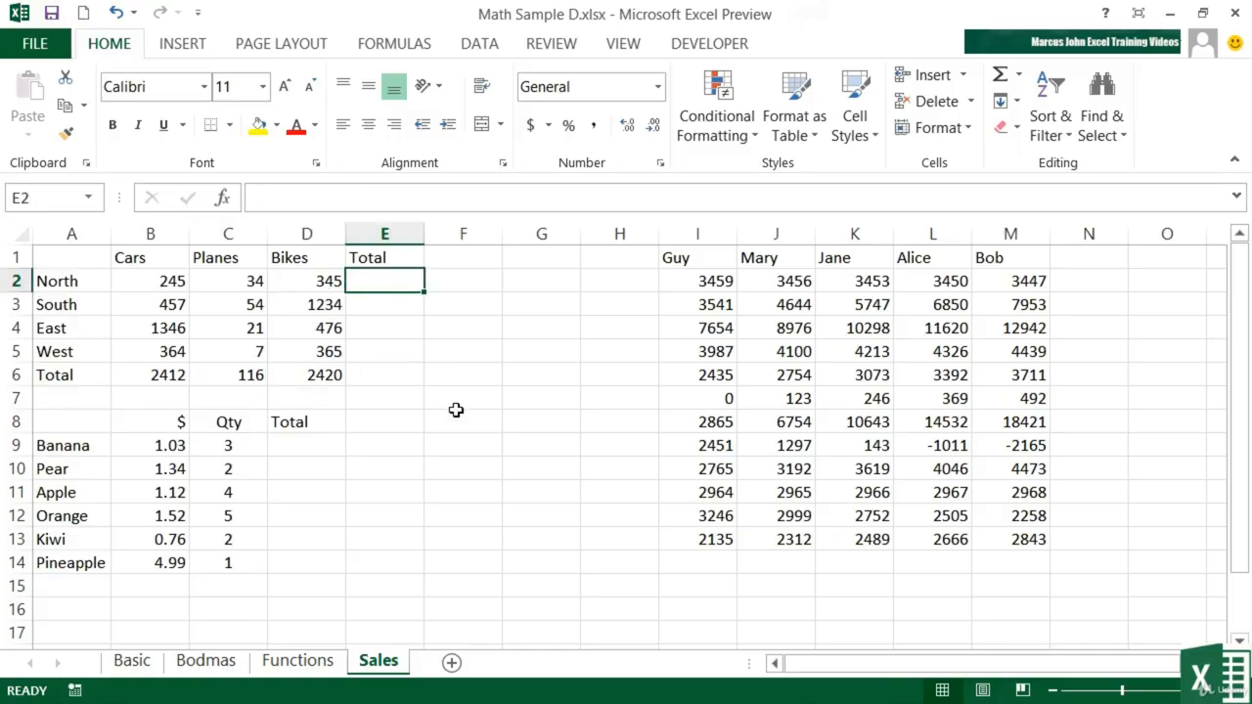
pyautogui.write('=sum(')
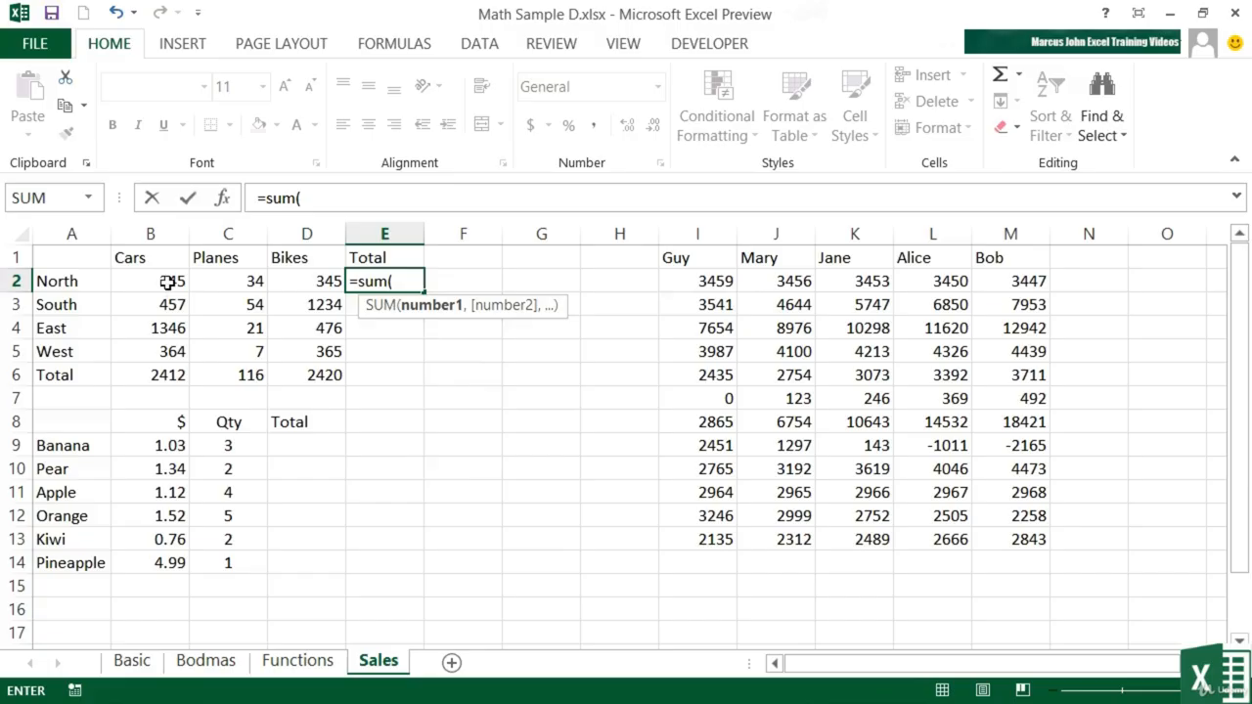
pyautogui.moveTo(167, 281); pyautogui.dragTo(301, 277)
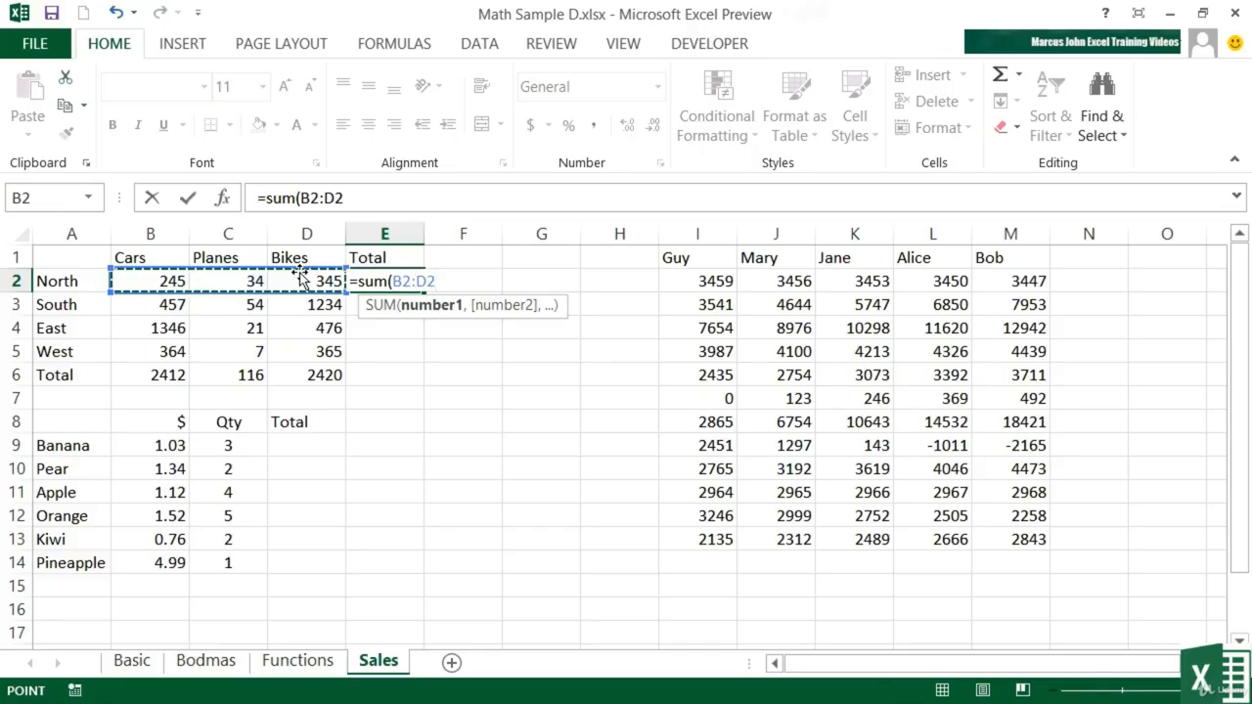
pyautogui.press('Return')
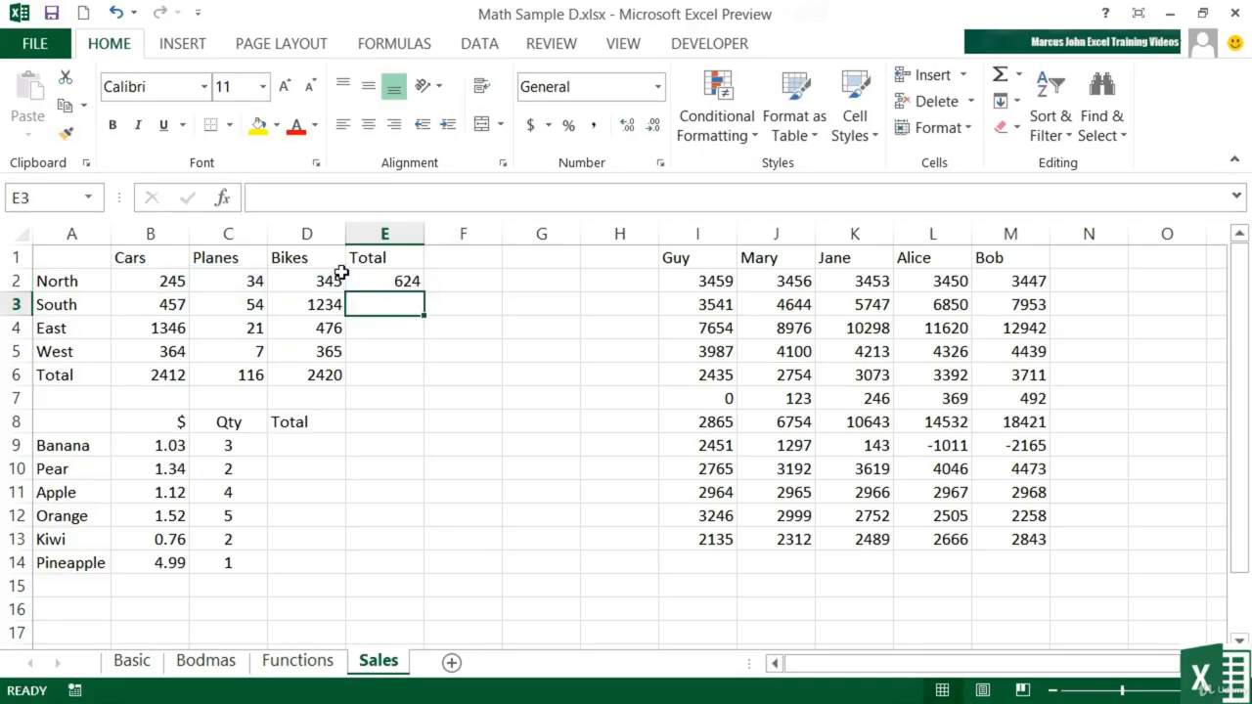
# Step: Copy the North row total formula from E2 into E3:E6 for the South, East, West and Total rows
pyautogui.click(373, 280)
pyautogui.hotkey('ctrl', 'c')
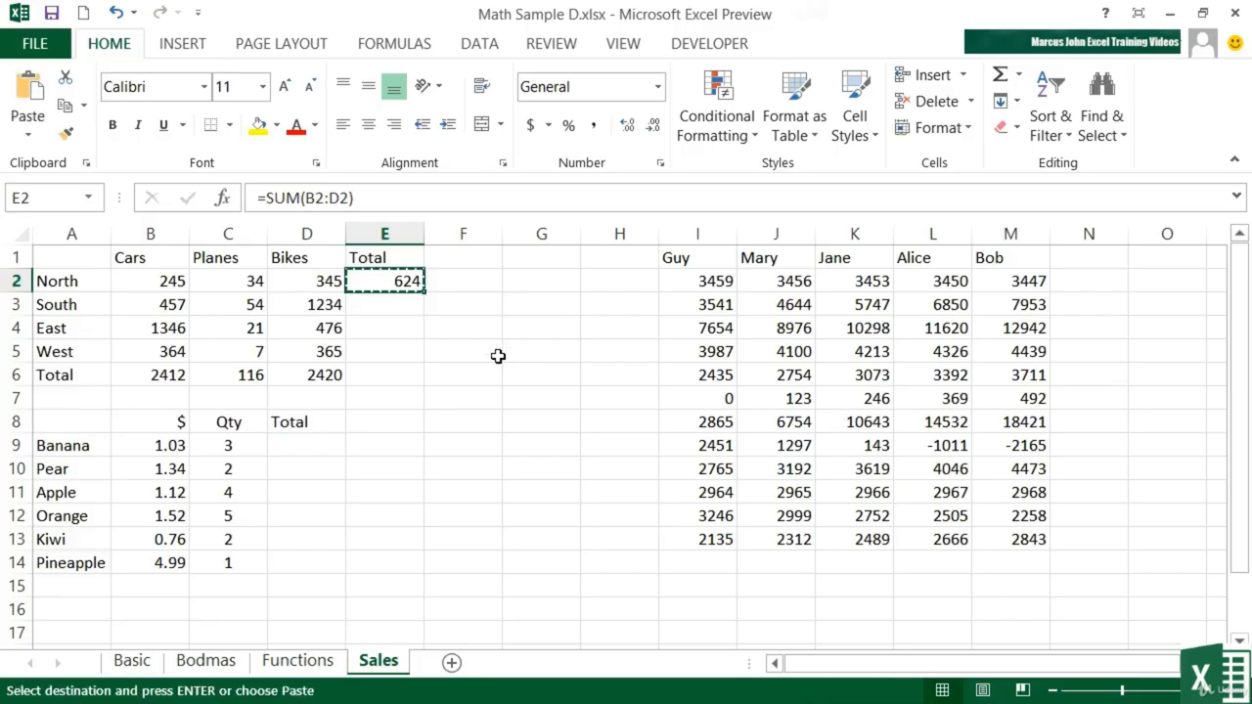
pyautogui.moveTo(406, 303); pyautogui.dragTo(398, 374)
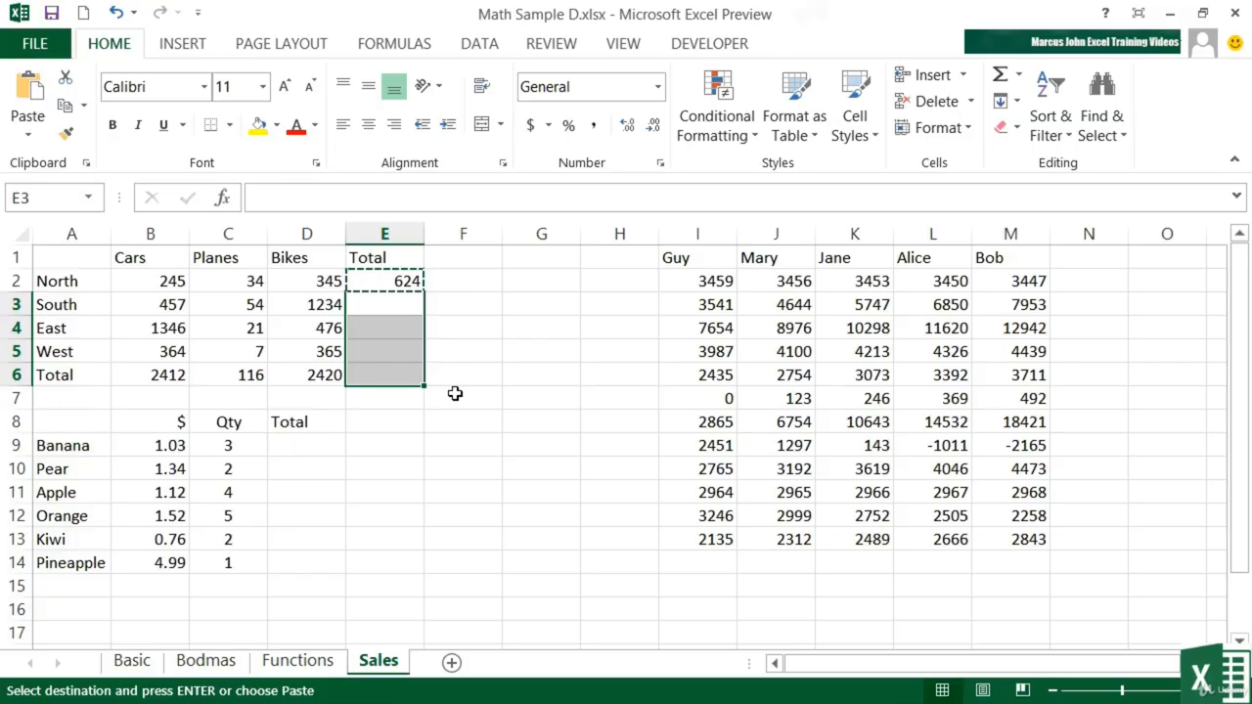
pyautogui.press('Return')
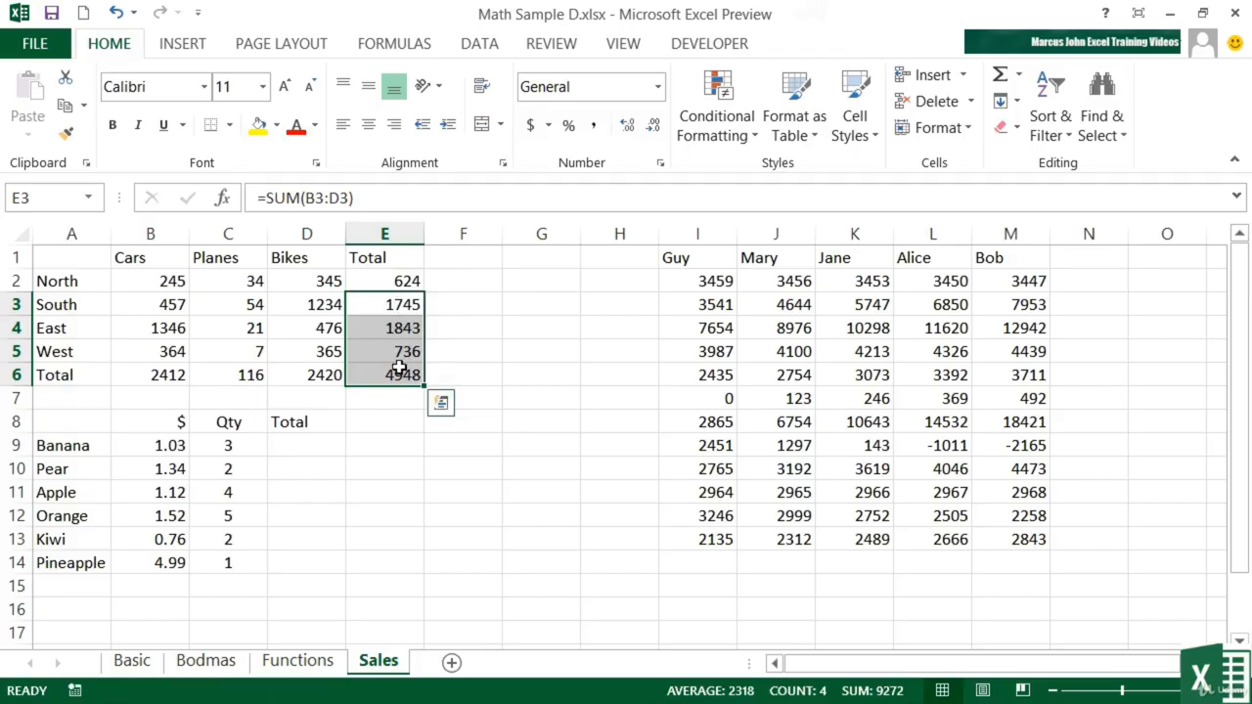
# Step: Inspect the row ranges referenced by each copied total formula in cells E3 through E6
pyautogui.click(403, 306)
pyautogui.doubleClick(400, 304)
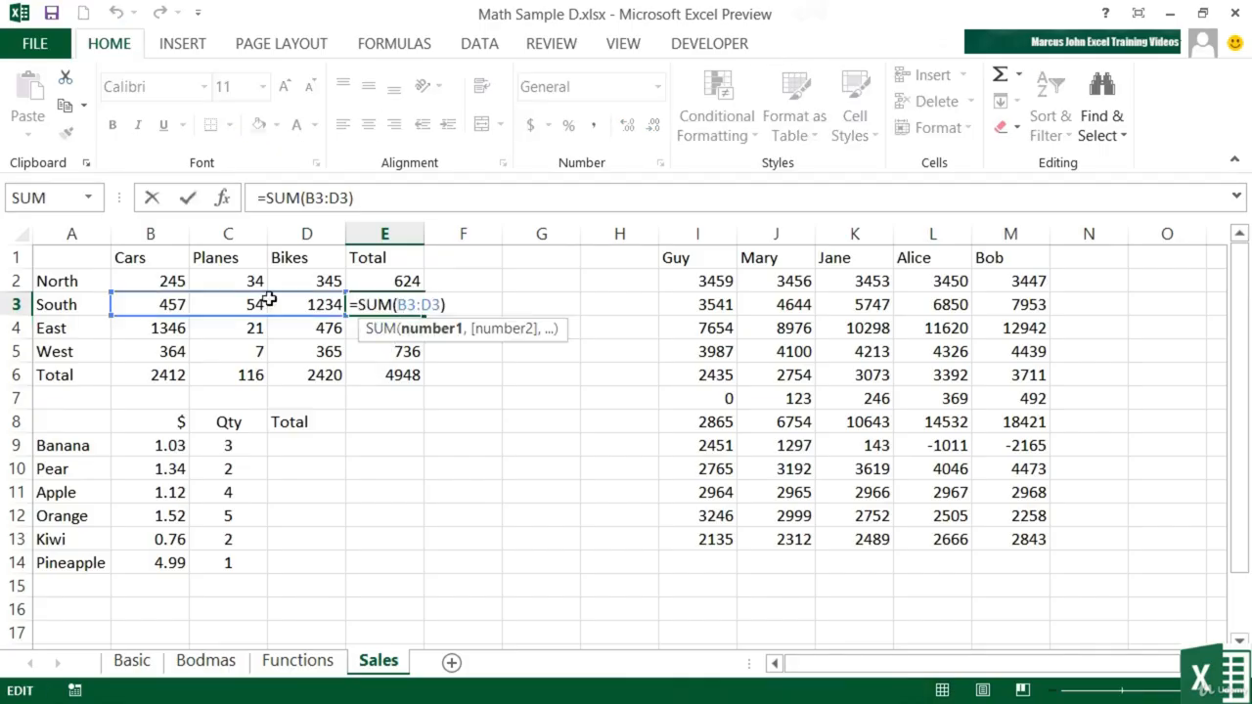
pyautogui.press('Escape')
pyautogui.doubleClick(400, 335)
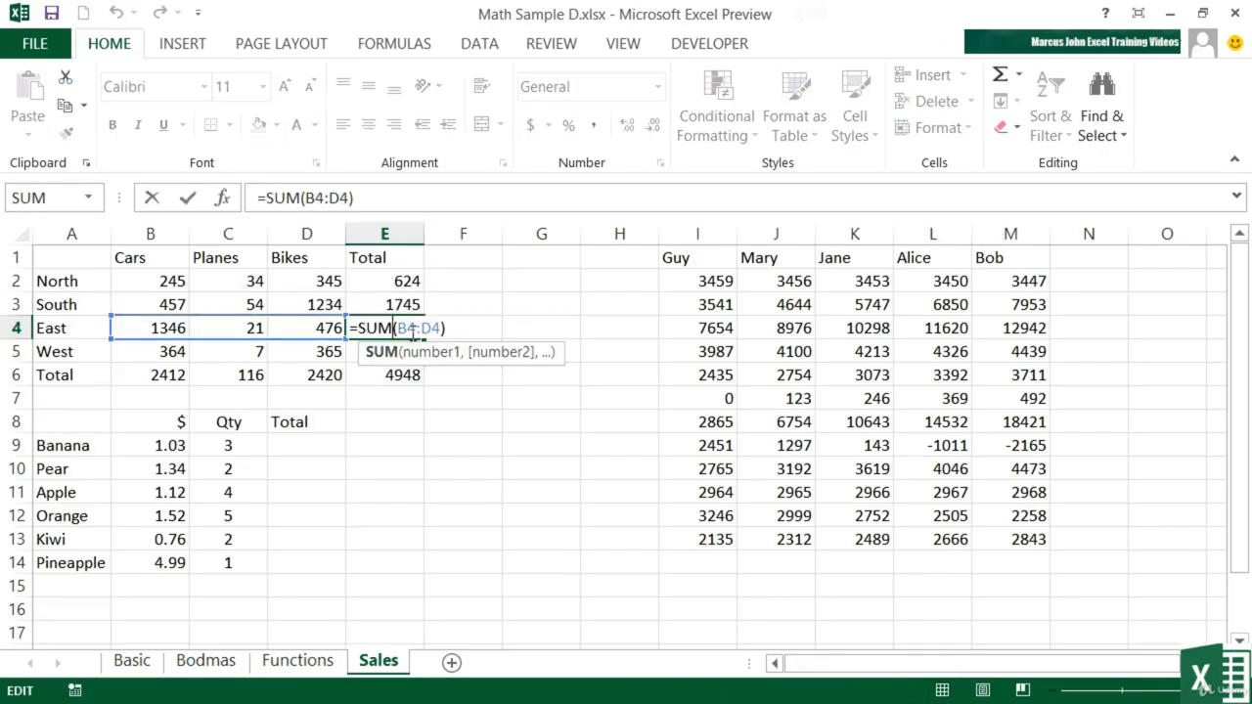
pyautogui.press('Escape')
pyautogui.doubleClick(394, 351)
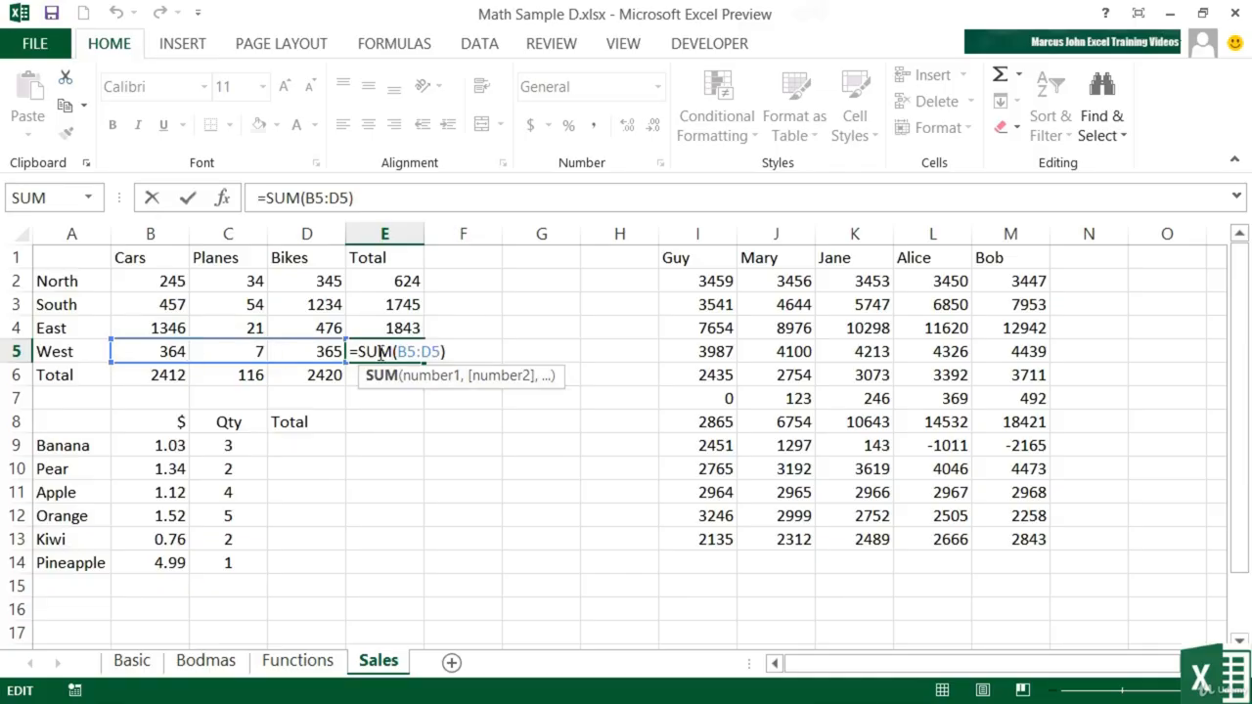
pyautogui.press('Escape')
pyautogui.click(394, 376)
pyautogui.doubleClick(394, 375)
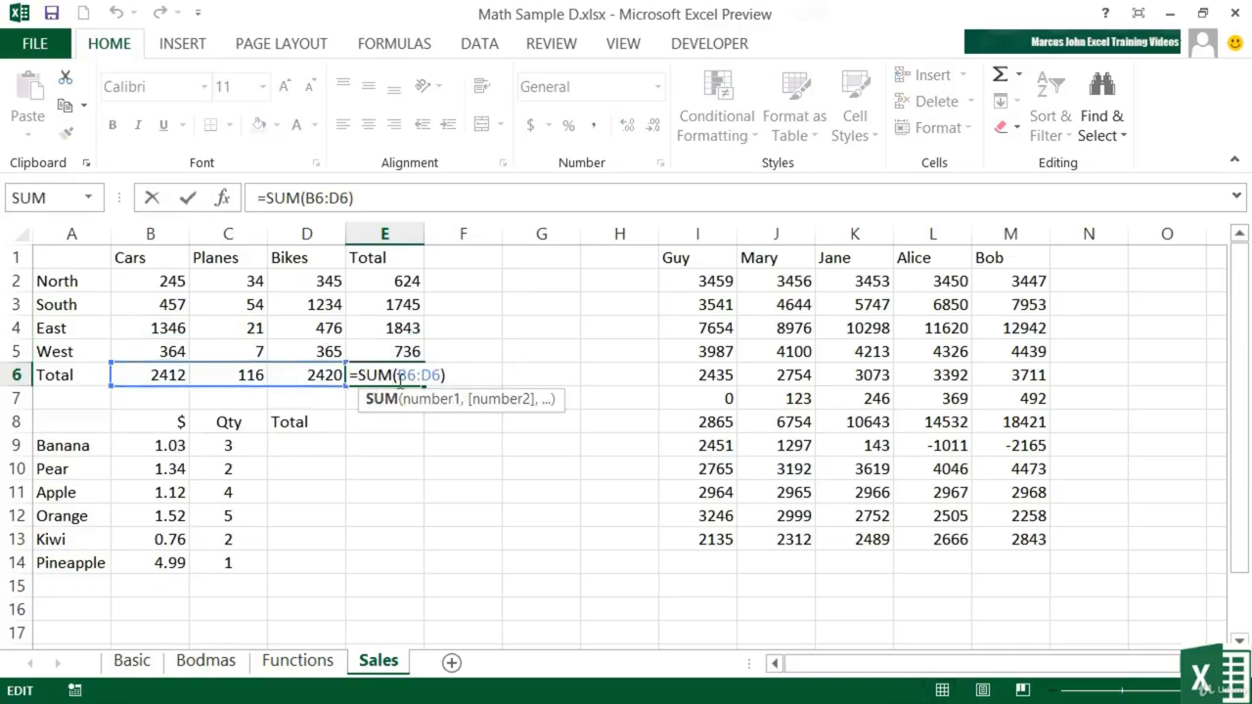
pyautogui.press('Escape')
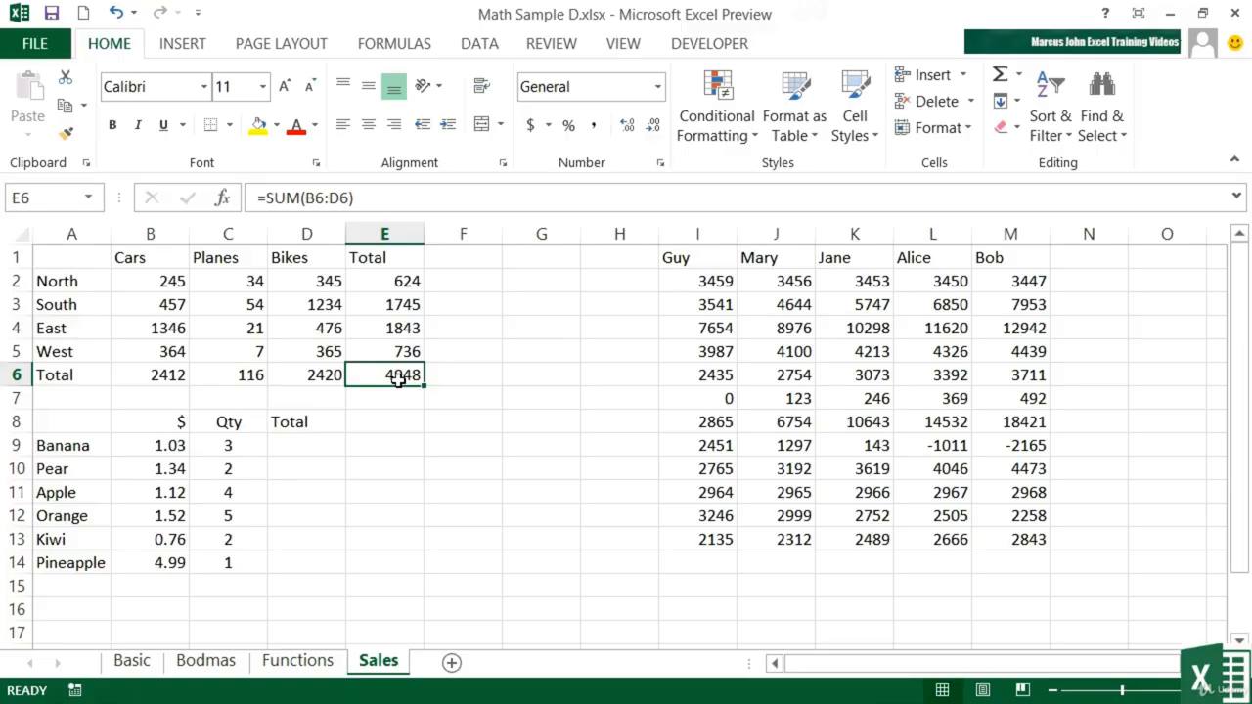
# Step: Calculate the Banana row's total in D9 by multiplying price by quantity with the formula =B9*C9
pyautogui.click(295, 447)
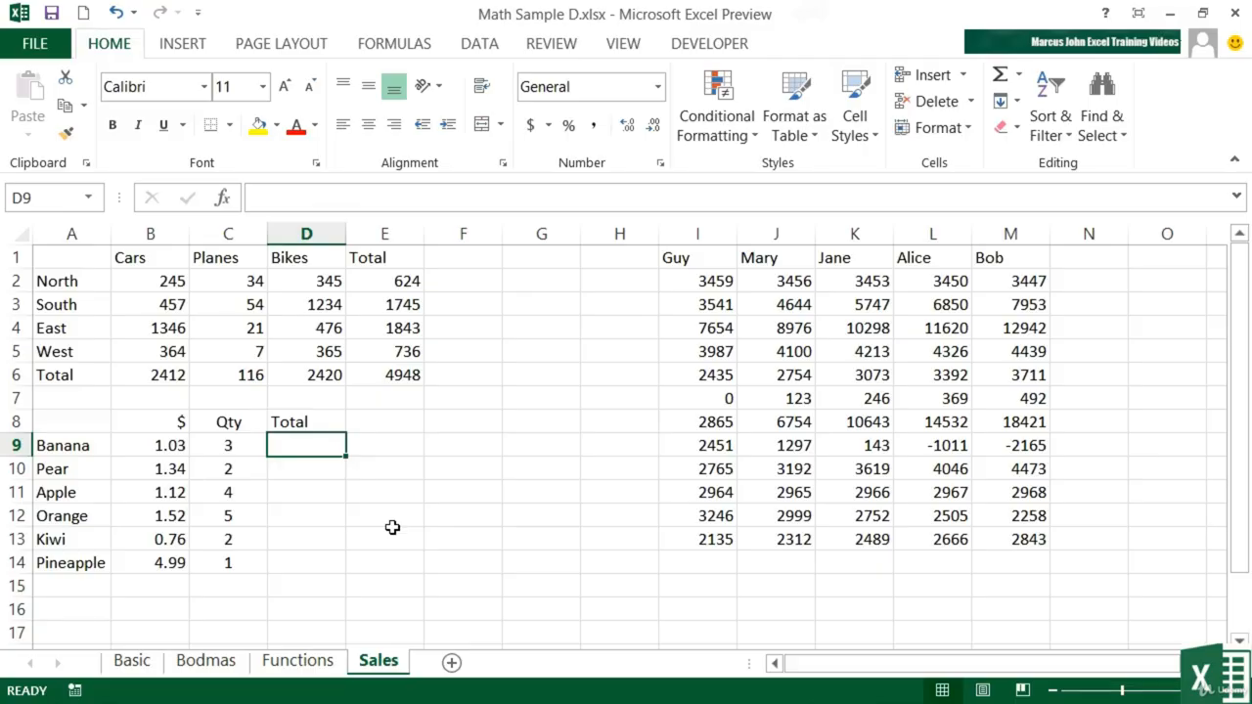
pyautogui.write('=')
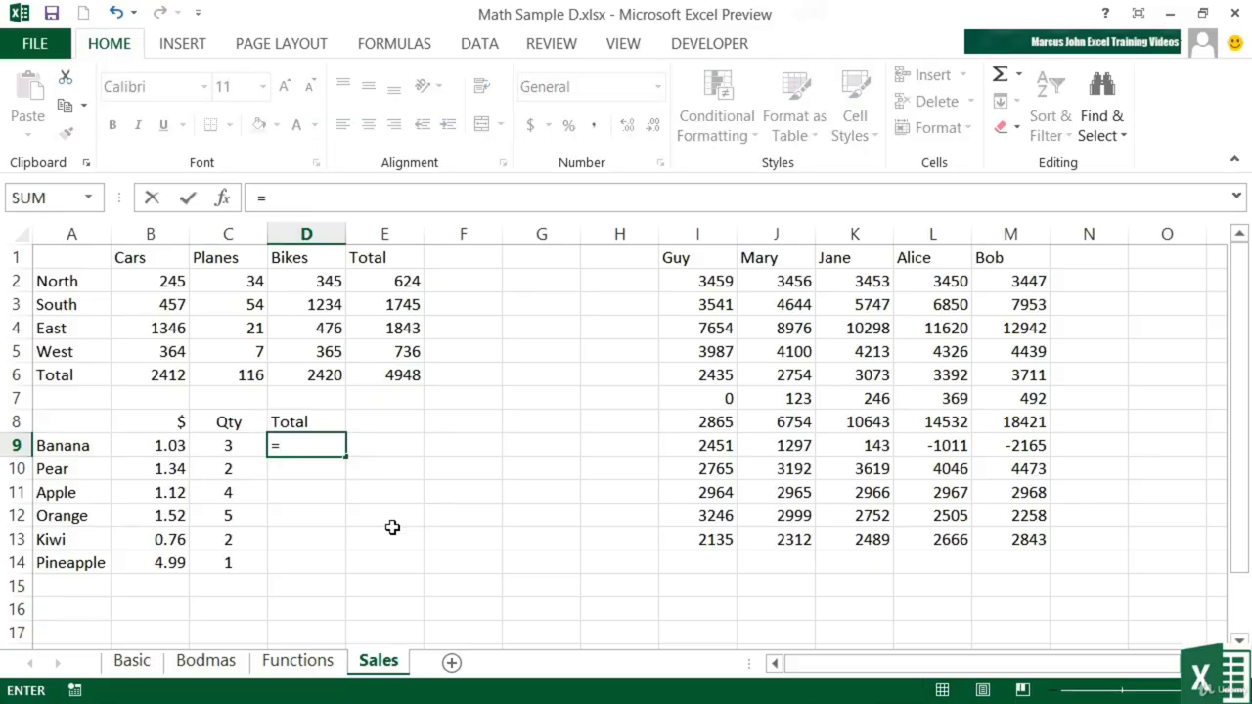
pyautogui.press('Left')
pyautogui.press('Left')
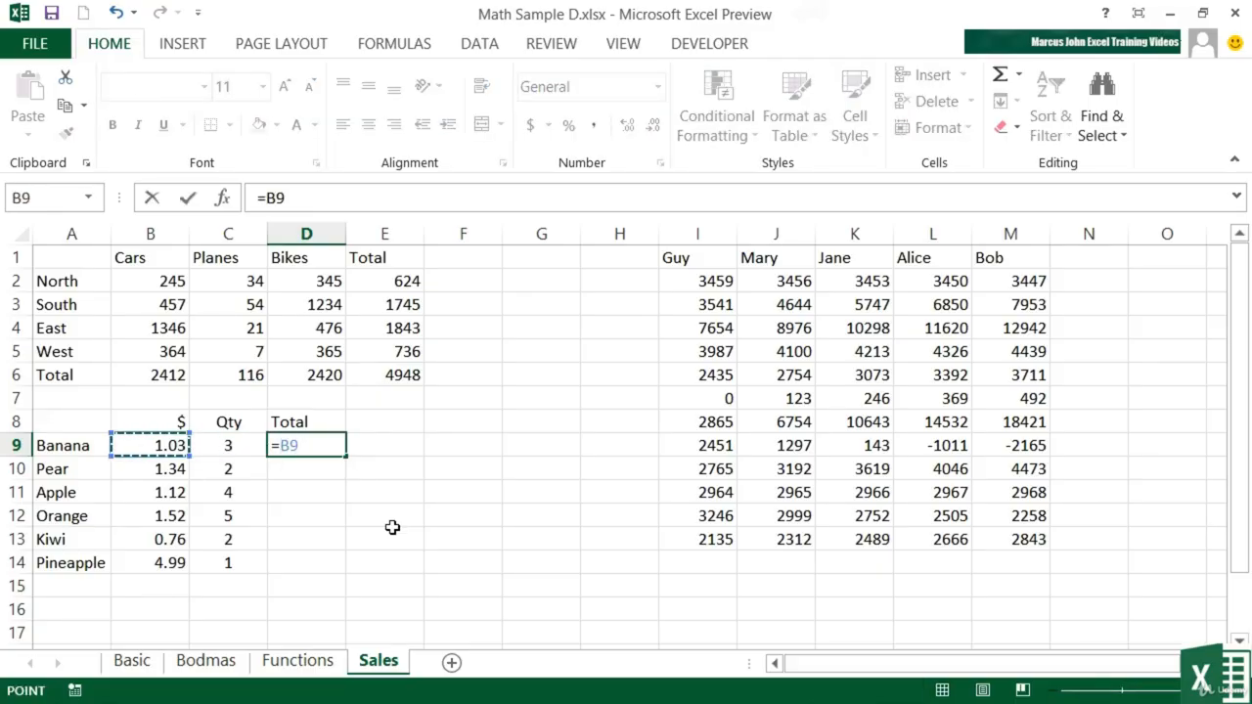
pyautogui.write('*')
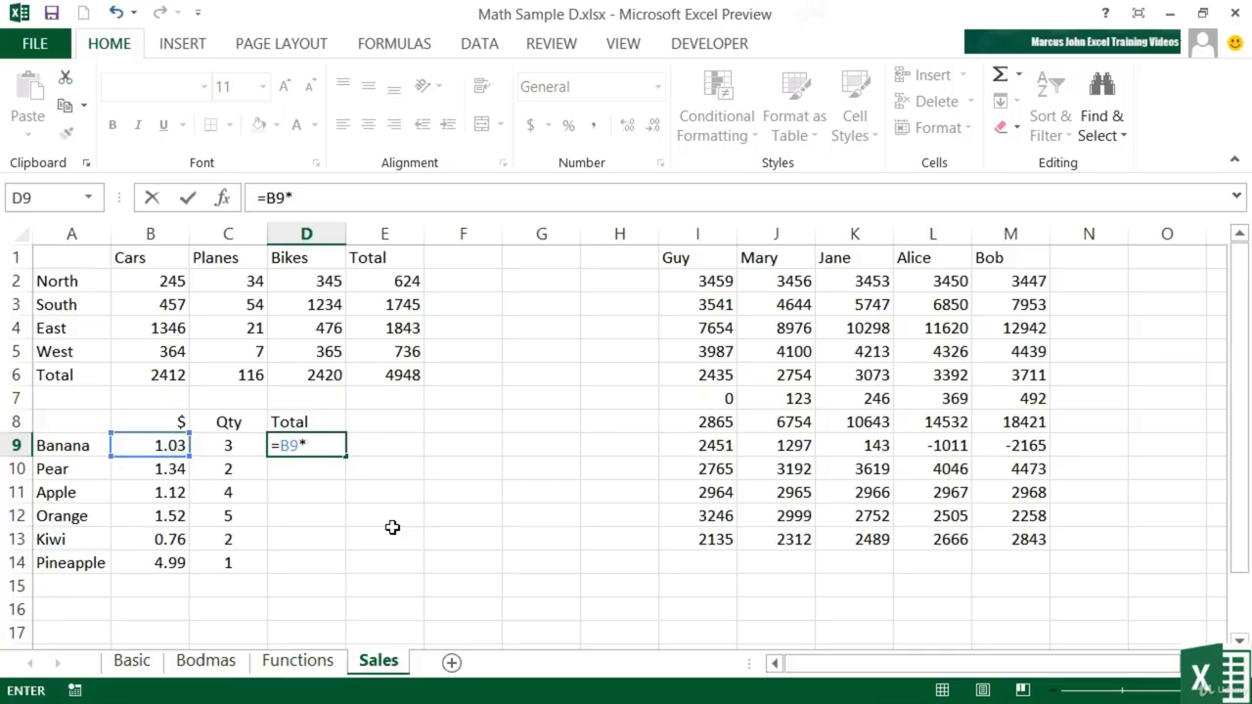
pyautogui.press('Left')
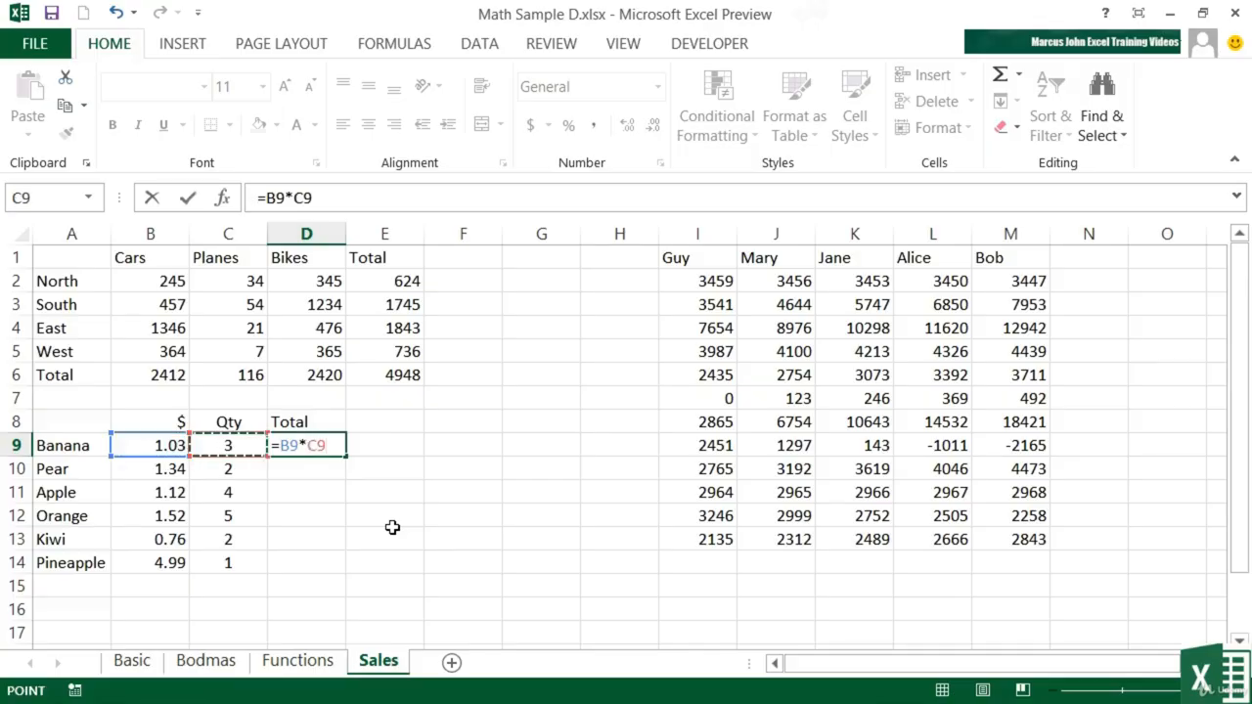
pyautogui.press('Return')
# Step: Copy the Banana total formula from D9 into D10:D14 for the other fruits and check the copied references
pyautogui.press('Up')
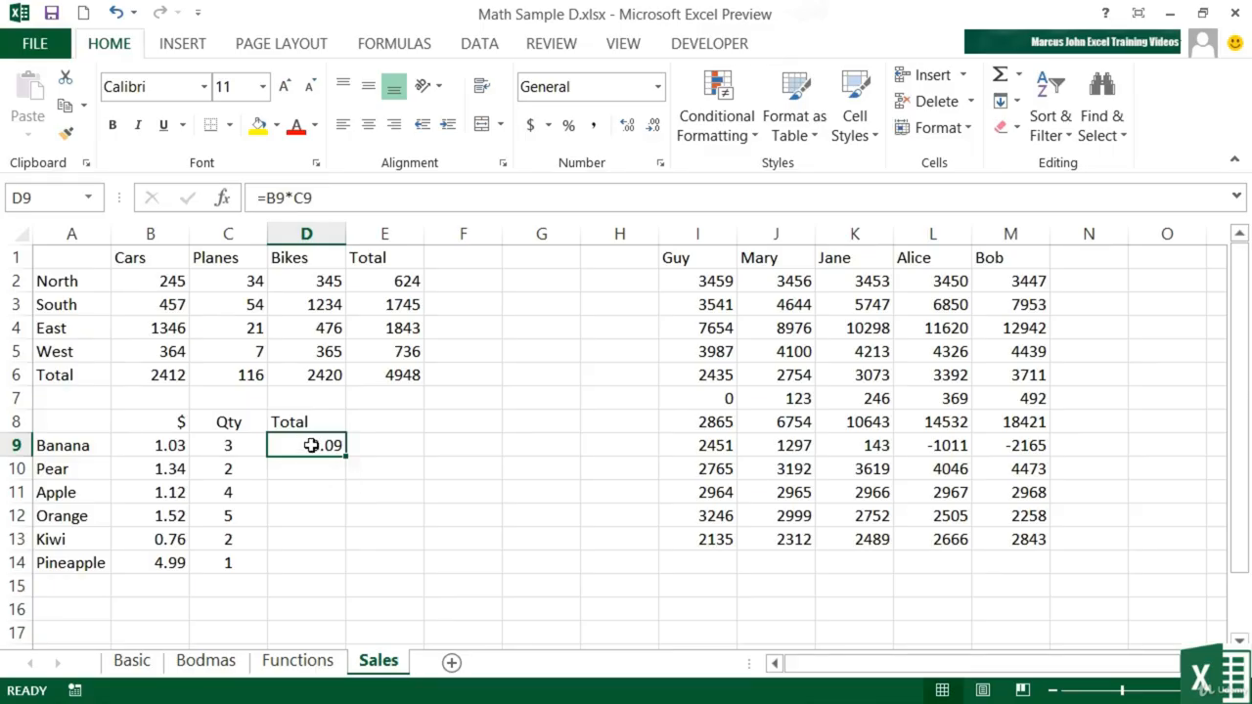
pyautogui.hotkey('ctrl', 'c')
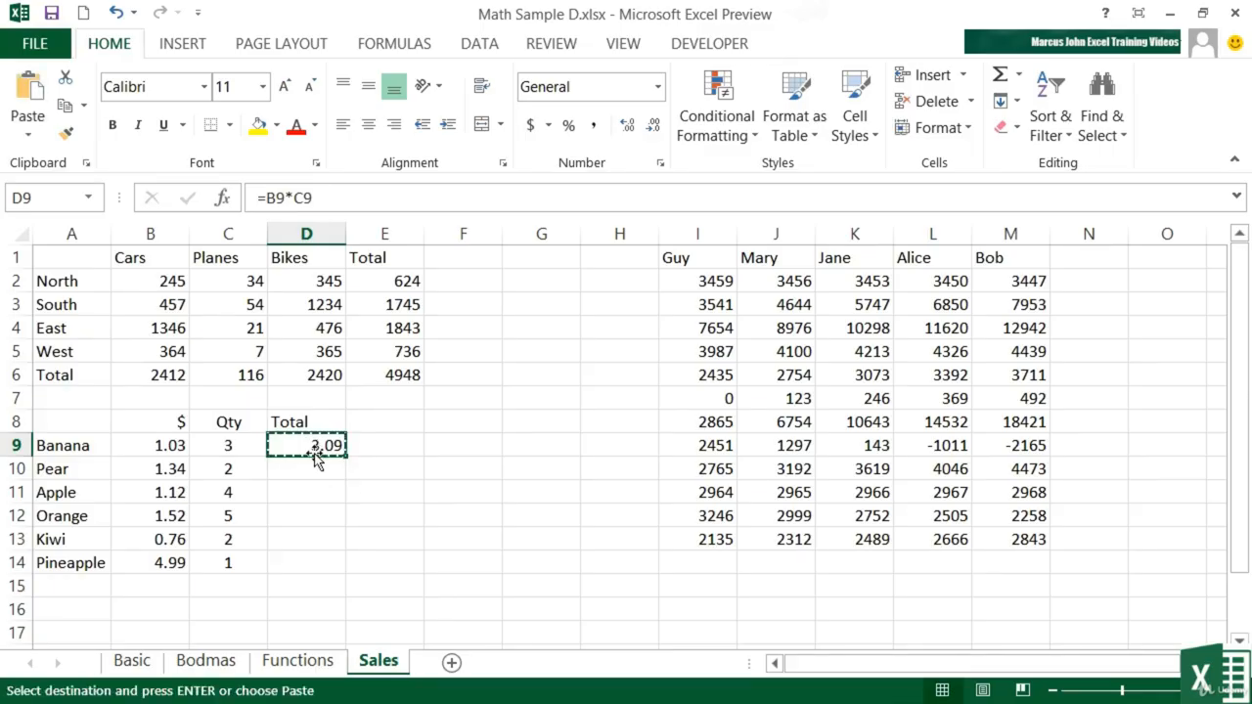
pyautogui.moveTo(311, 465); pyautogui.dragTo(304, 551)
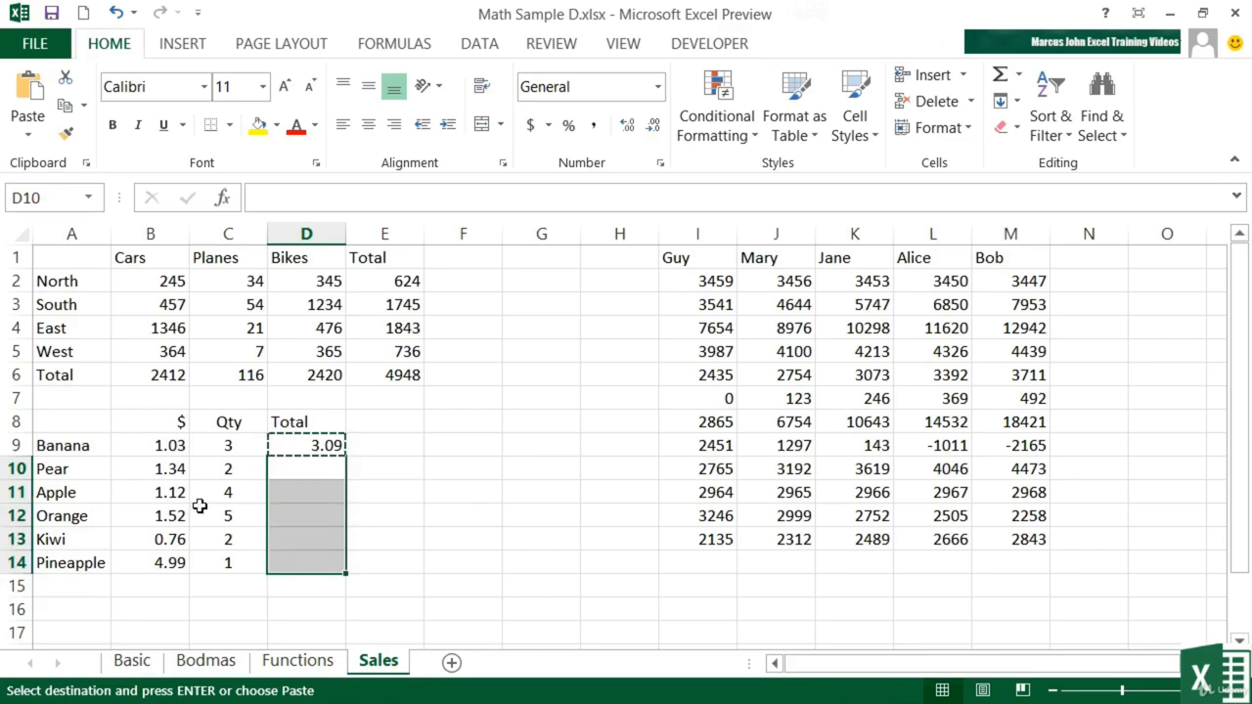
pyautogui.press('Return')
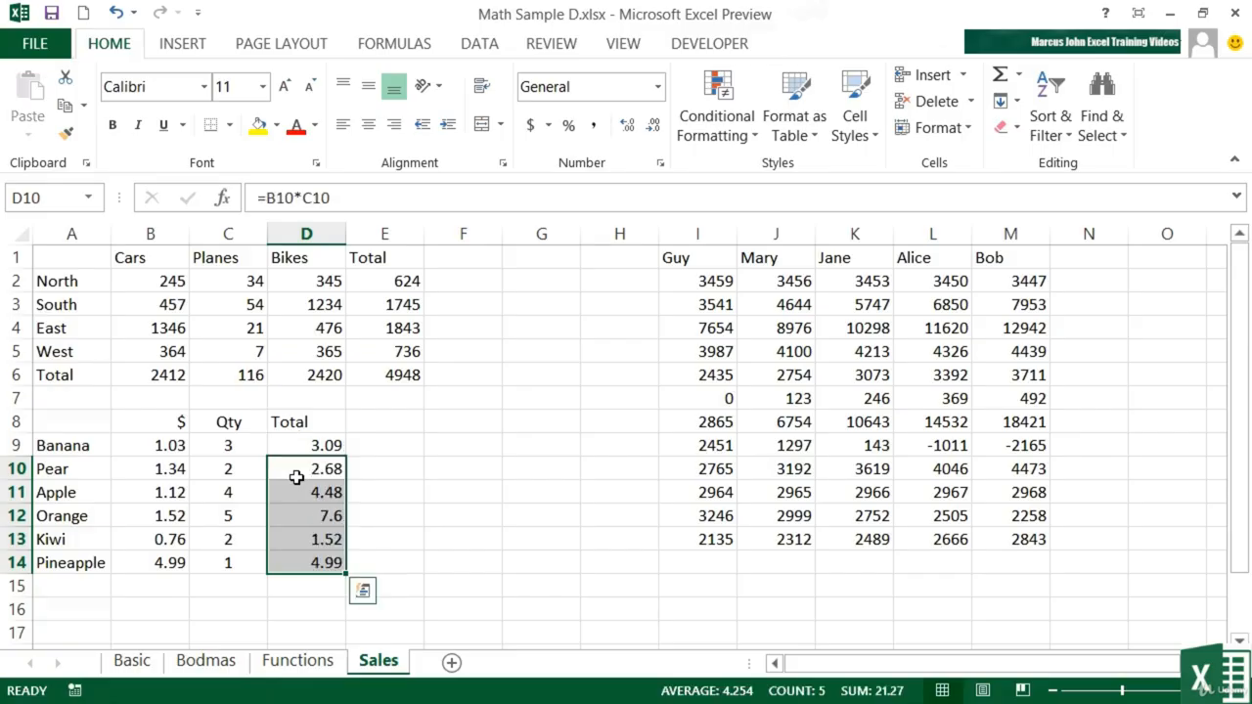
pyautogui.click(331, 496)
pyautogui.doubleClick(336, 516)
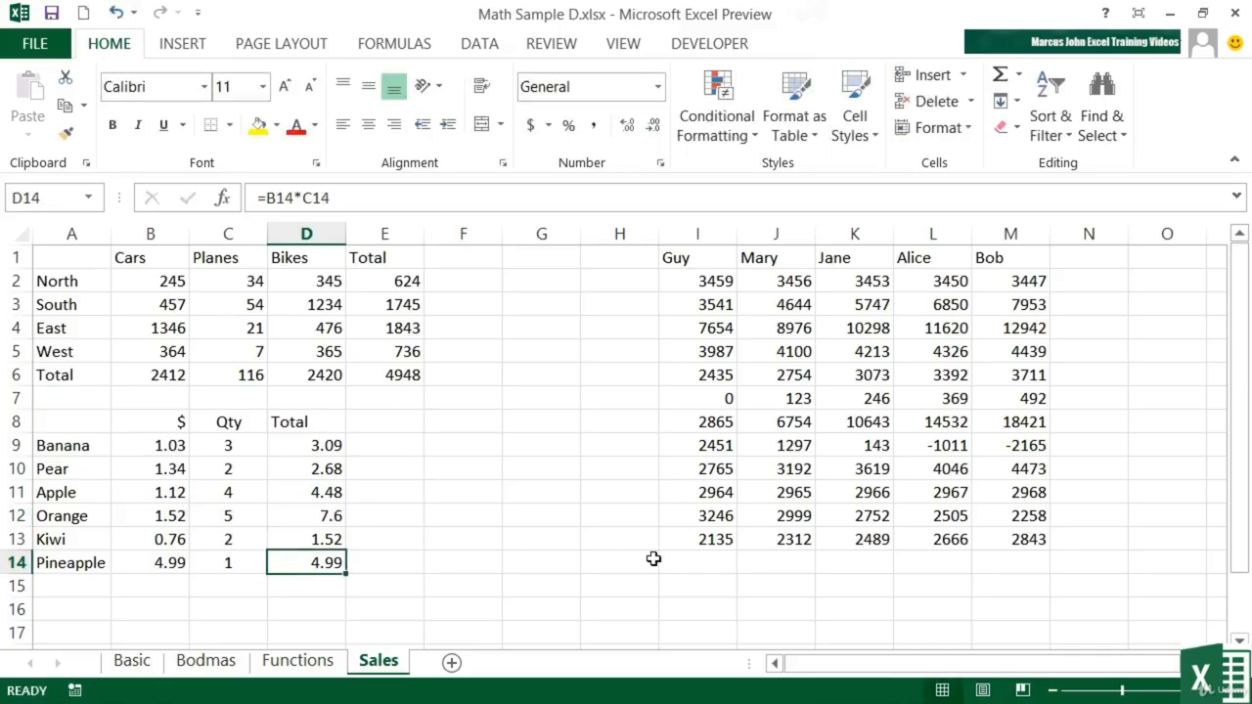
# Step: Total I2:I13 in cell I14 with AutoSum and fill the formula across to M14 for the other columns
pyautogui.click(712, 562)
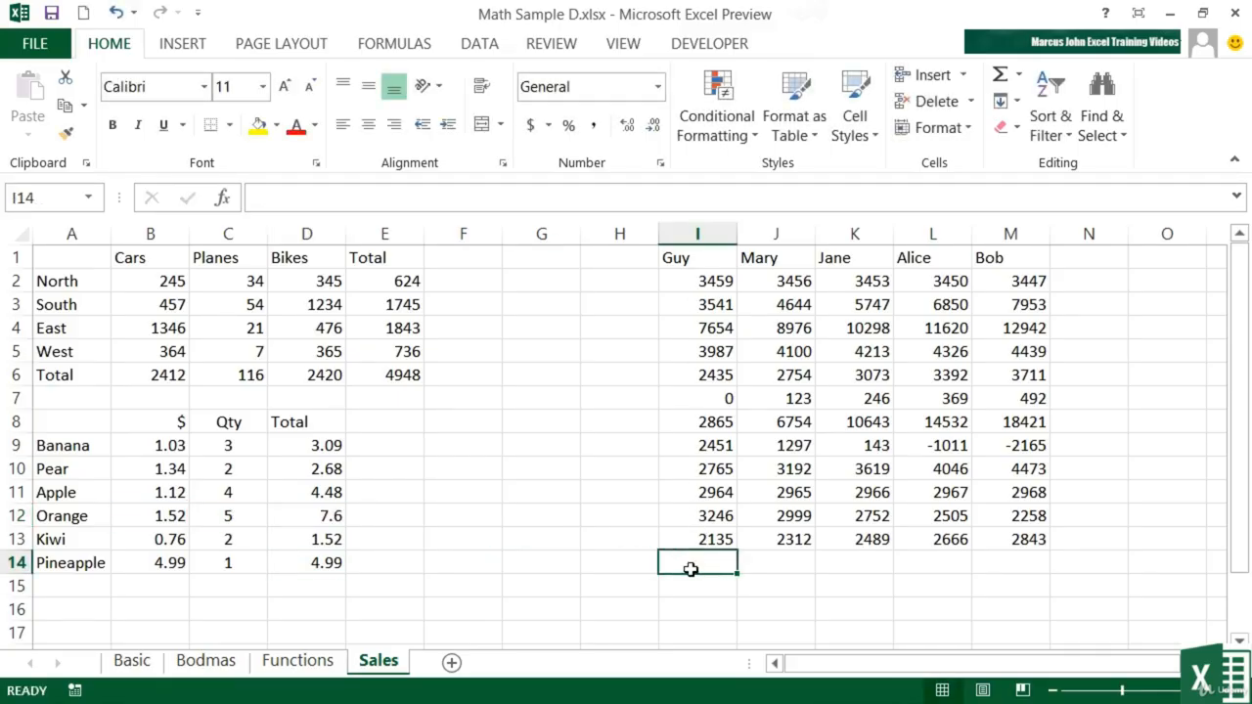
pyautogui.click(999, 80)
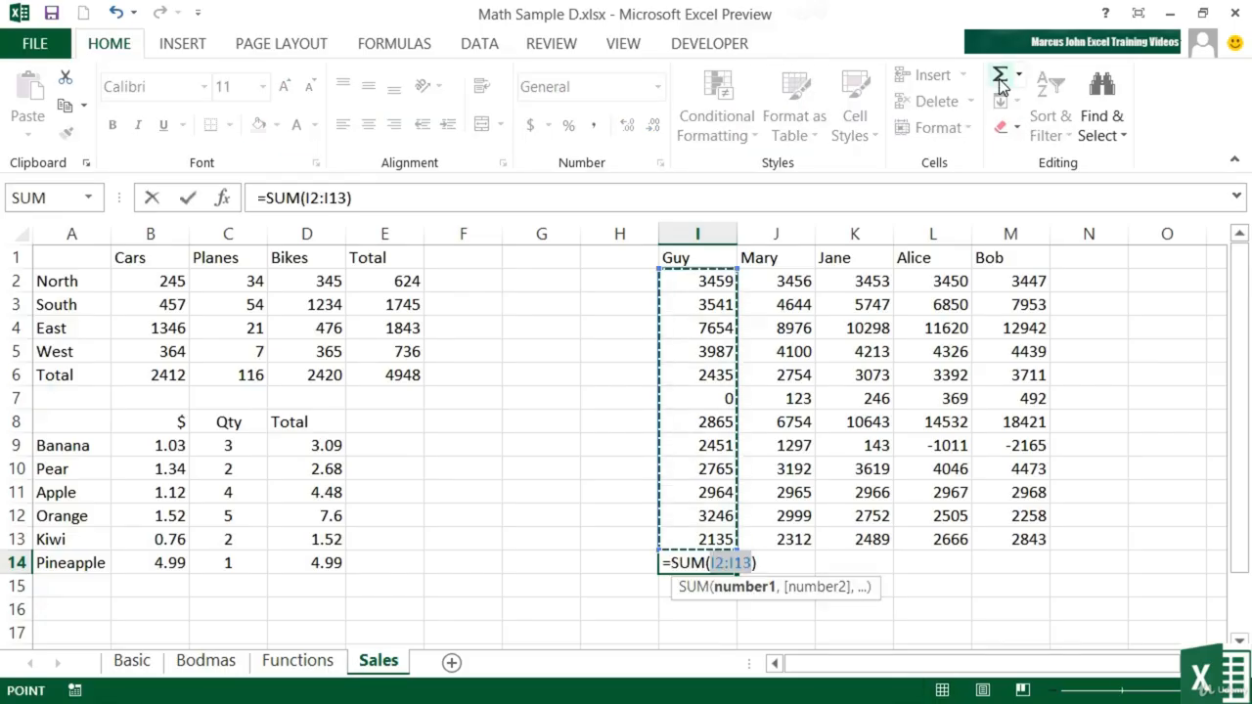
pyautogui.click(1000, 80)
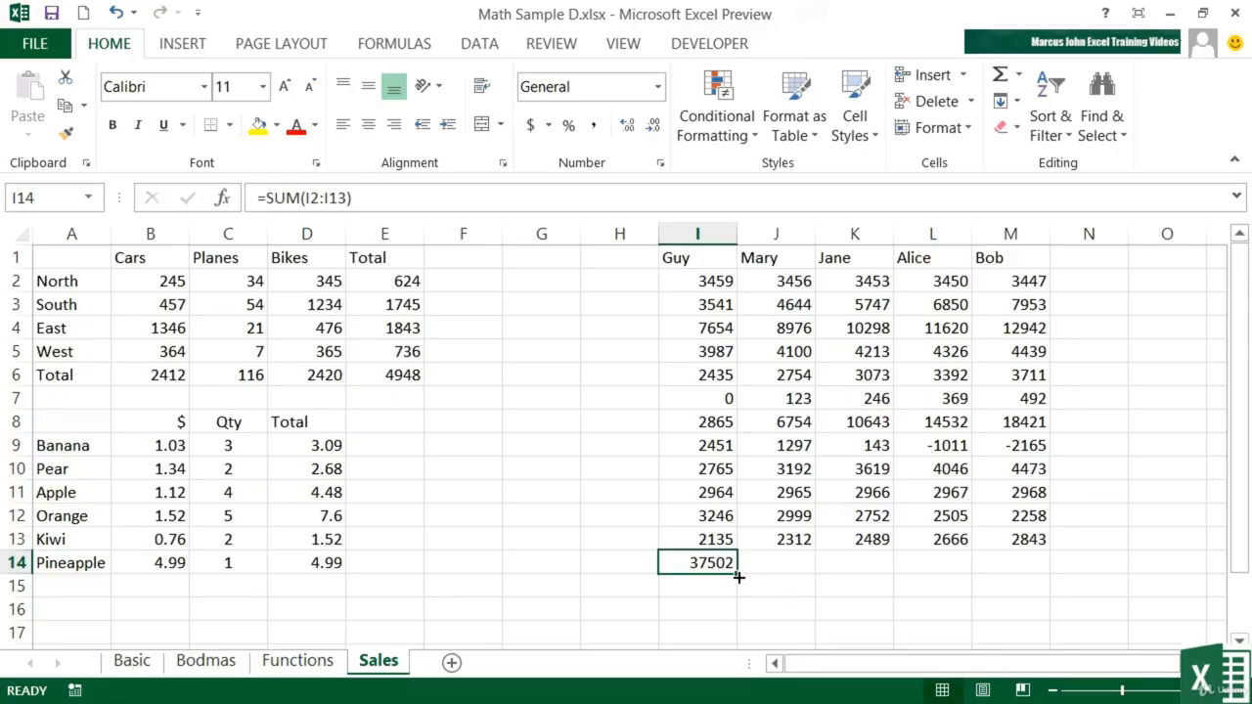
pyautogui.moveTo(738, 575); pyautogui.dragTo(1039, 573)
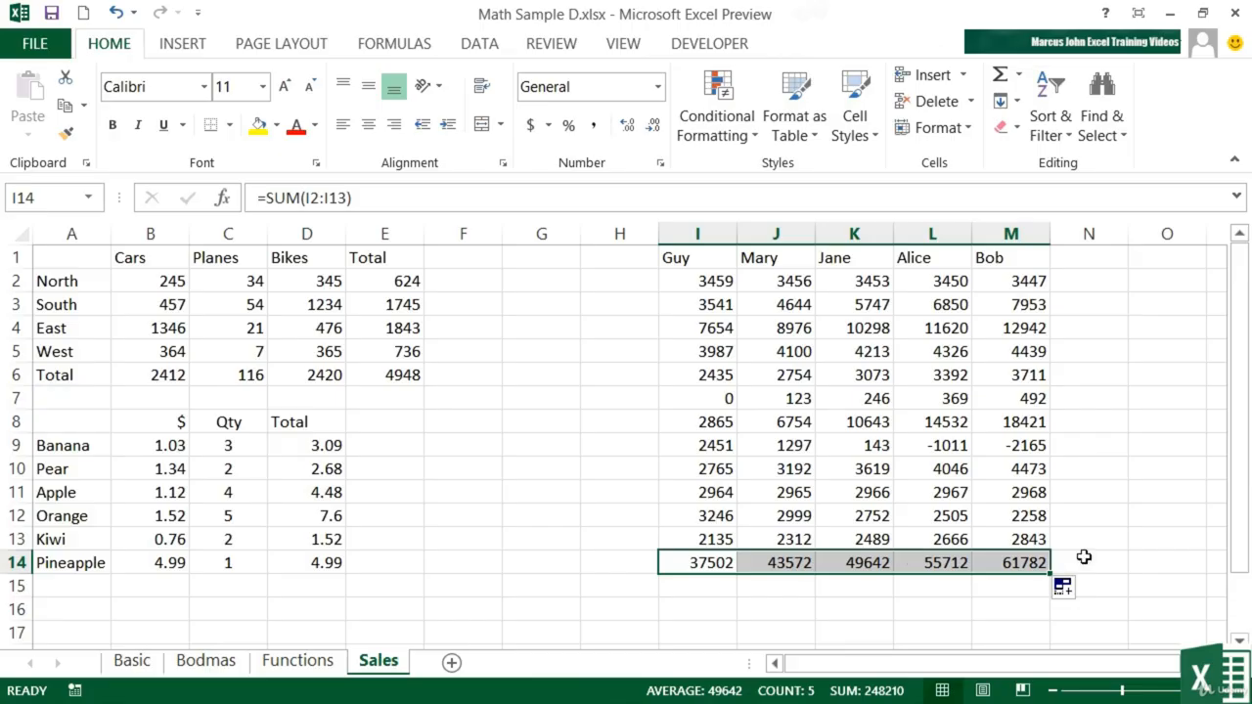
# Step: Inspect the column ranges referenced by the total formulas in K14, M14 and I14
pyautogui.doubleClick(869, 565)
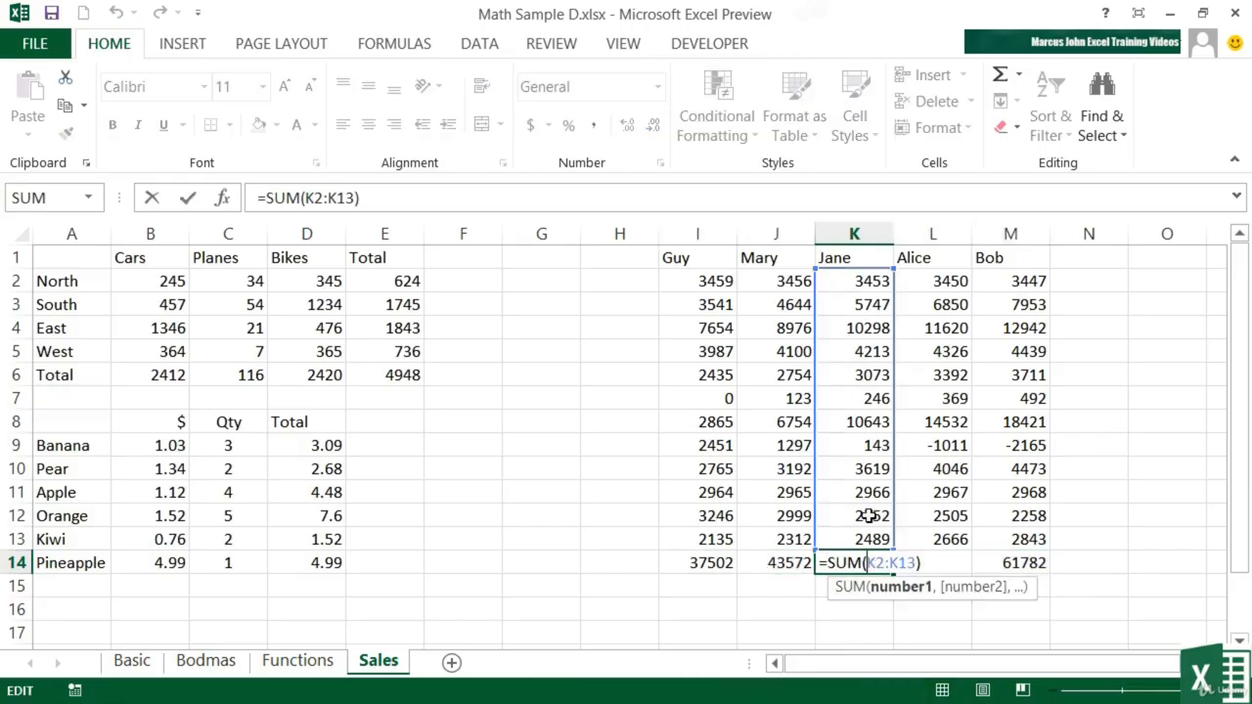
pyautogui.press('Escape')
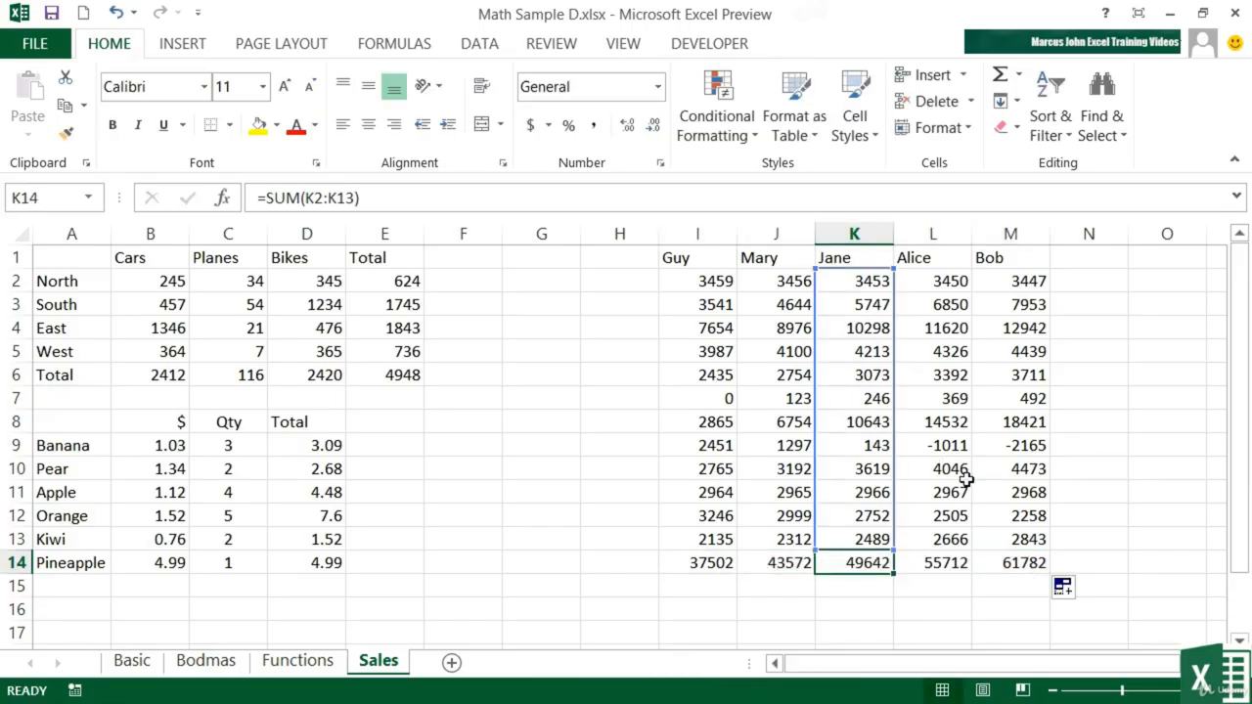
pyautogui.doubleClick(1029, 563)
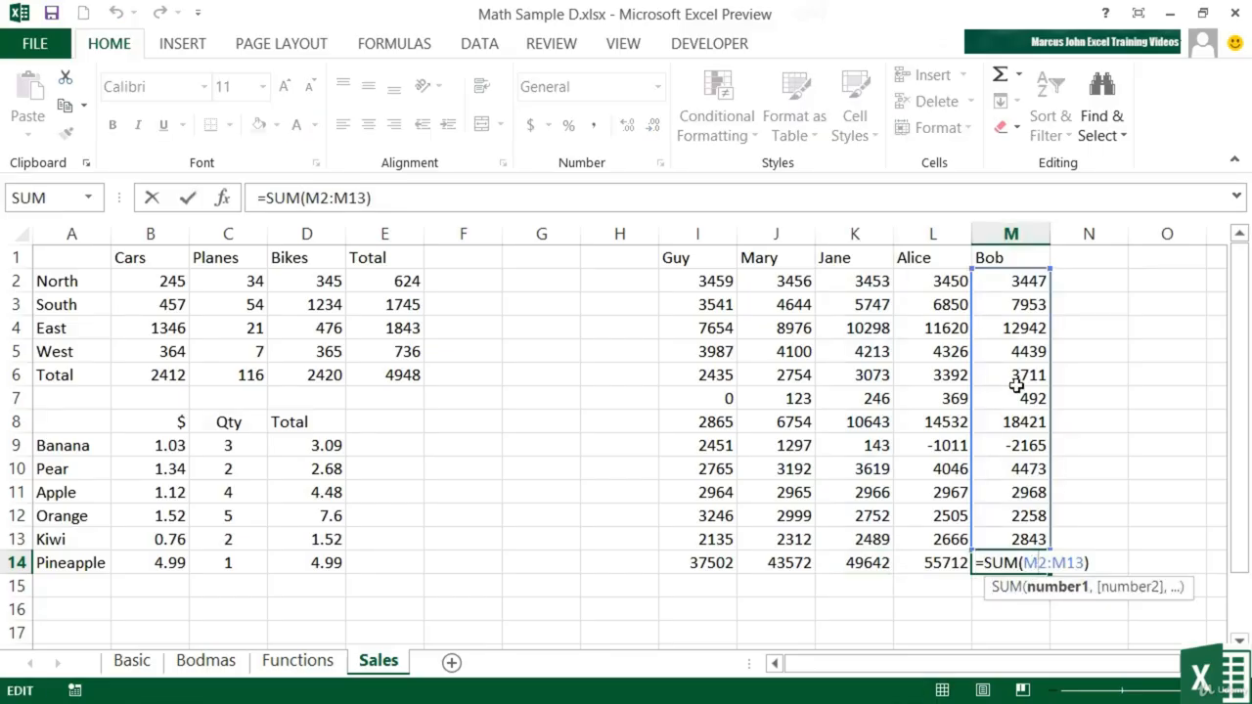
pyautogui.press('Escape')
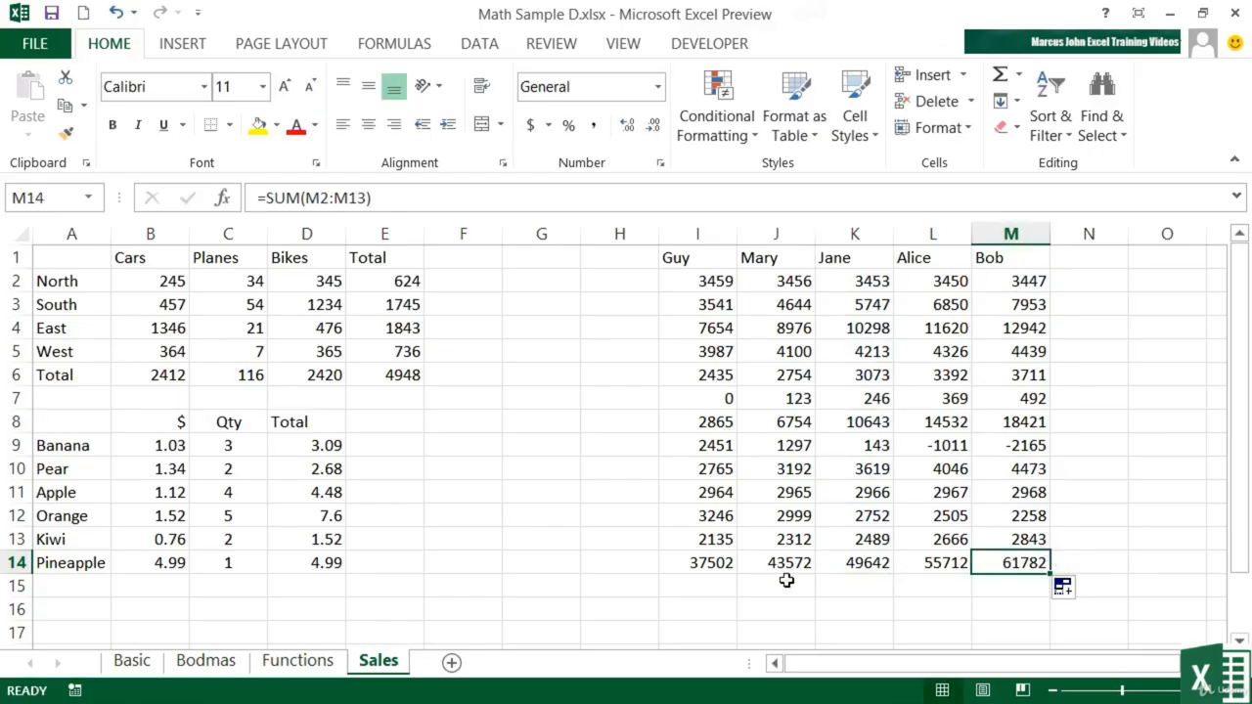
pyautogui.click(722, 567)
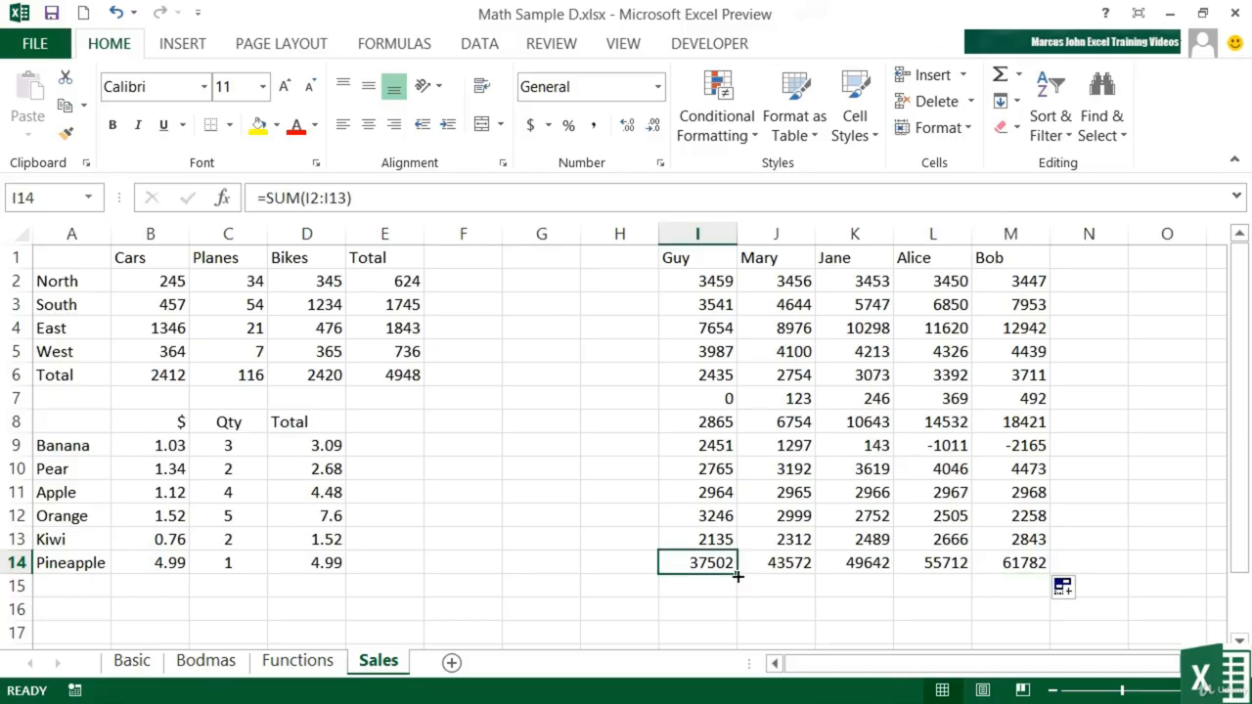